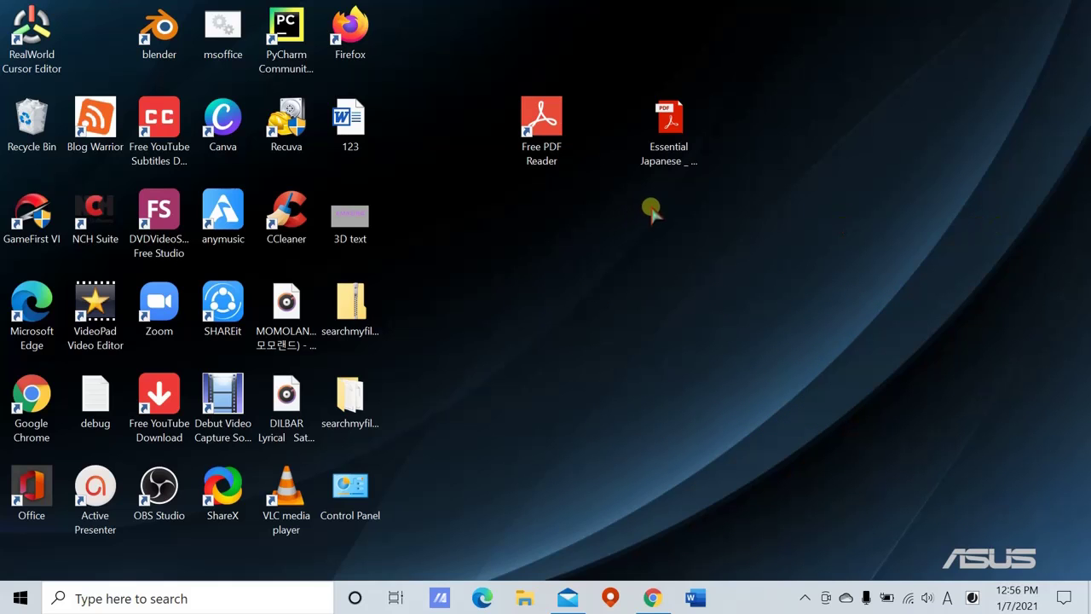
# - Open the Essential Japanese PDF in Free PDF Reader, browse its pages, and return to the cover
pyautogui.click(670, 128)
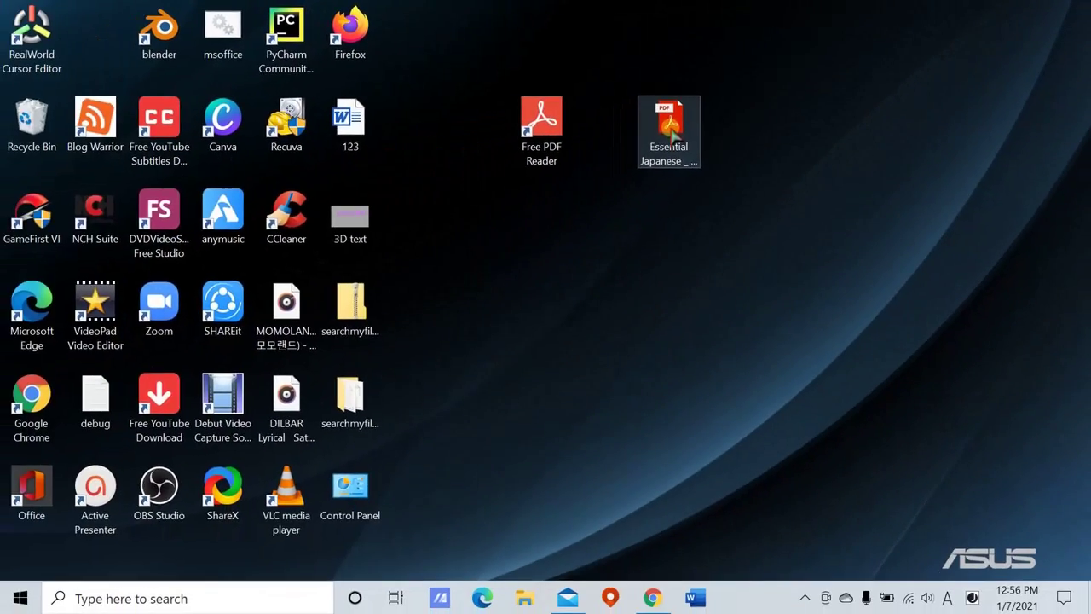
pyautogui.doubleClick(669, 140)
pyautogui.scroll(-10, 373, 327)
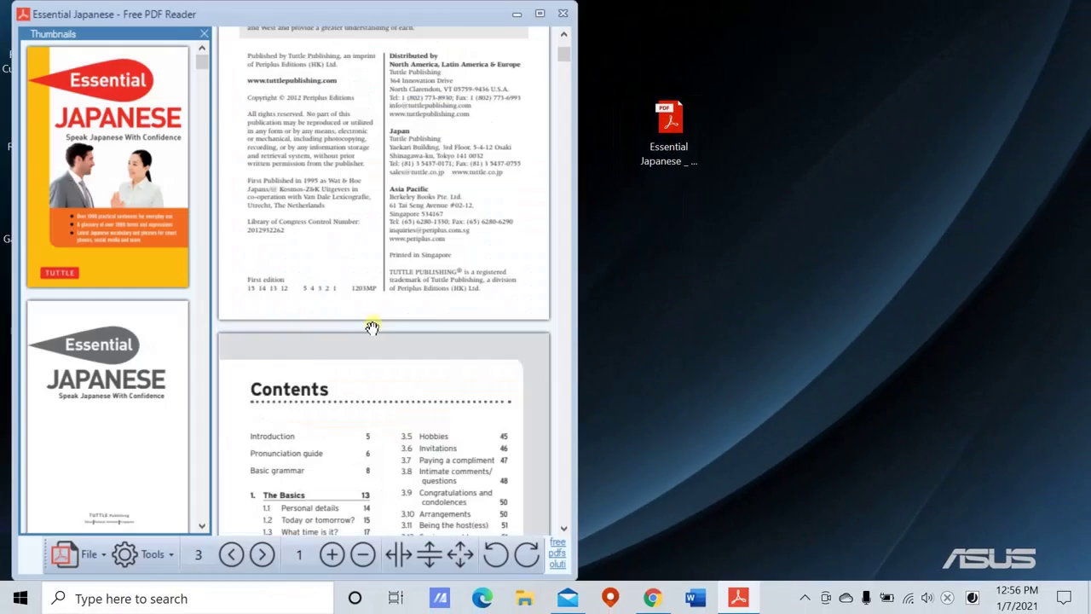
pyautogui.scroll(-5, 372, 328)
pyautogui.scroll(-3, 375, 326)
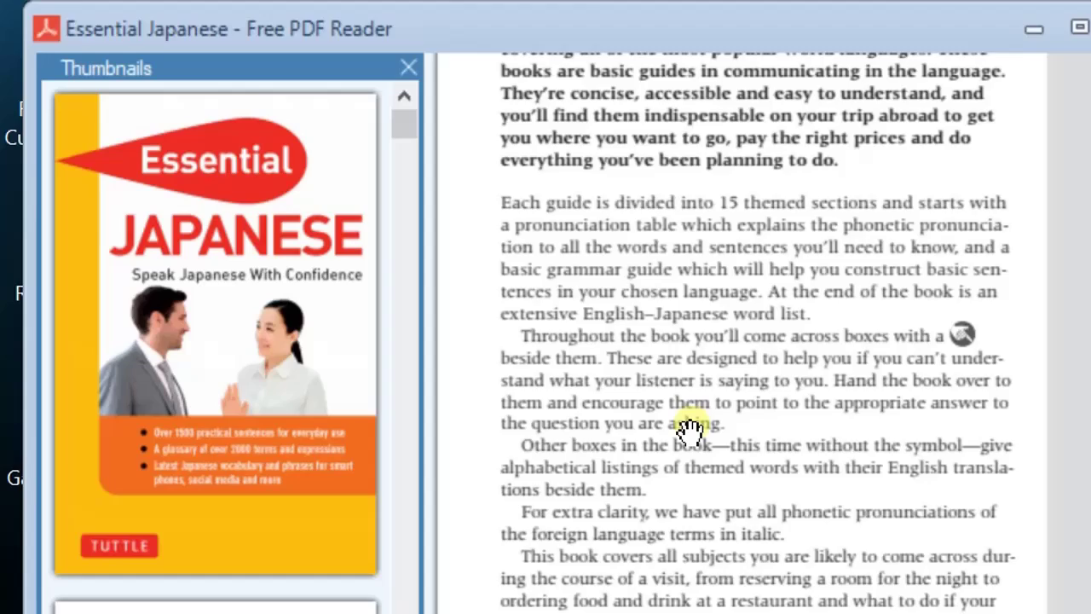
pyautogui.scroll(-5, 688, 431)
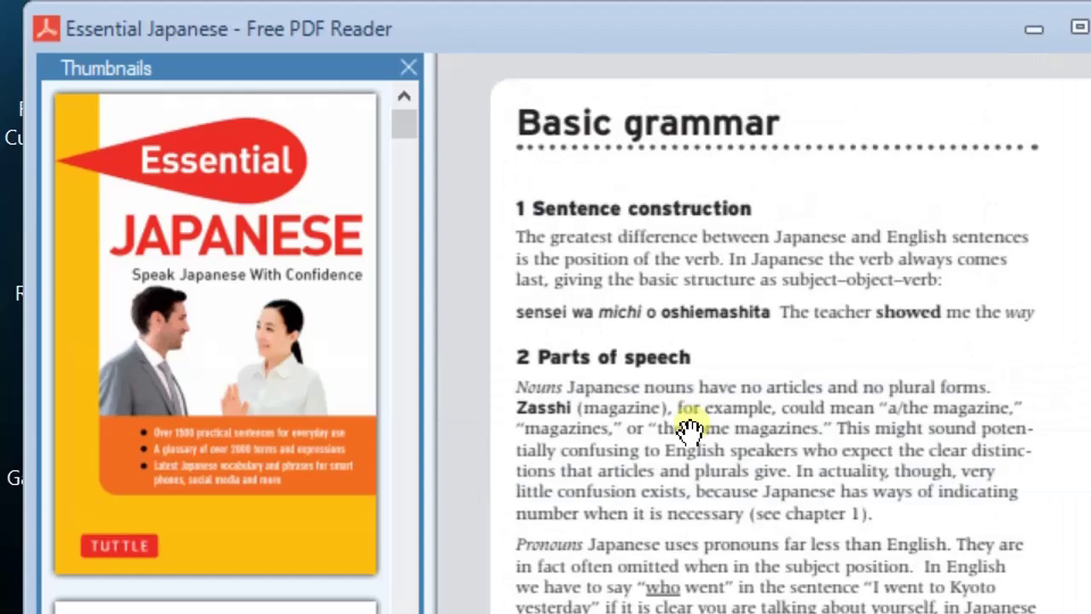
pyautogui.scroll(3, 688, 431)
pyautogui.scroll(3, 689, 432)
pyautogui.scroll(5, 688, 431)
pyautogui.scroll(3, 688, 430)
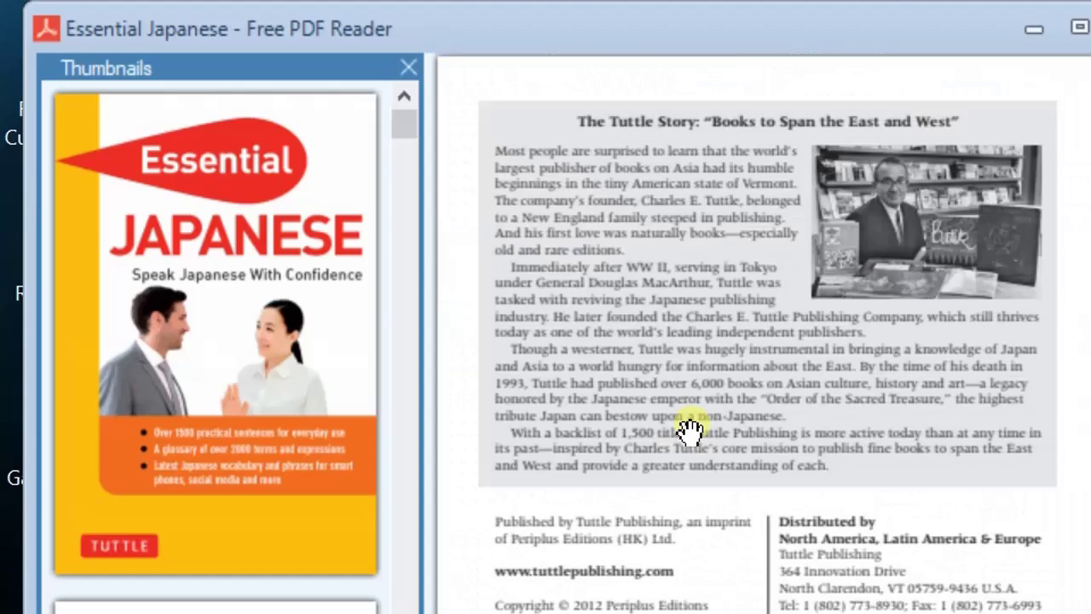
pyautogui.scroll(-3, 689, 430)
pyautogui.scroll(-5, 688, 431)
pyautogui.scroll(5, 688, 431)
pyautogui.scroll(-5, 689, 431)
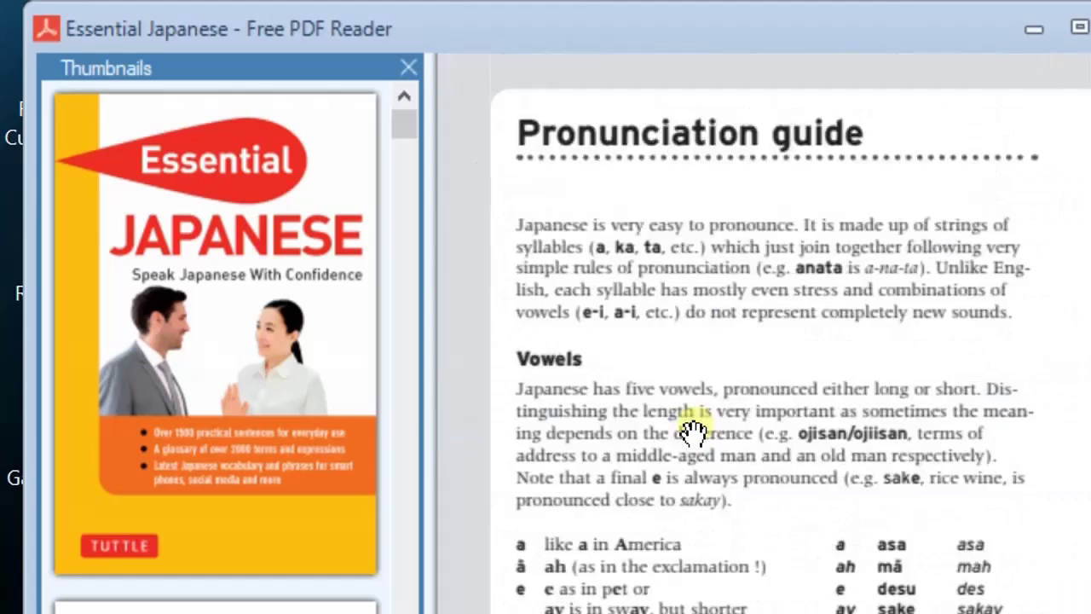
pyautogui.scroll(5, 691, 431)
pyautogui.scroll(5, 694, 431)
pyautogui.scroll(5, 695, 430)
pyautogui.scroll(-3, 694, 430)
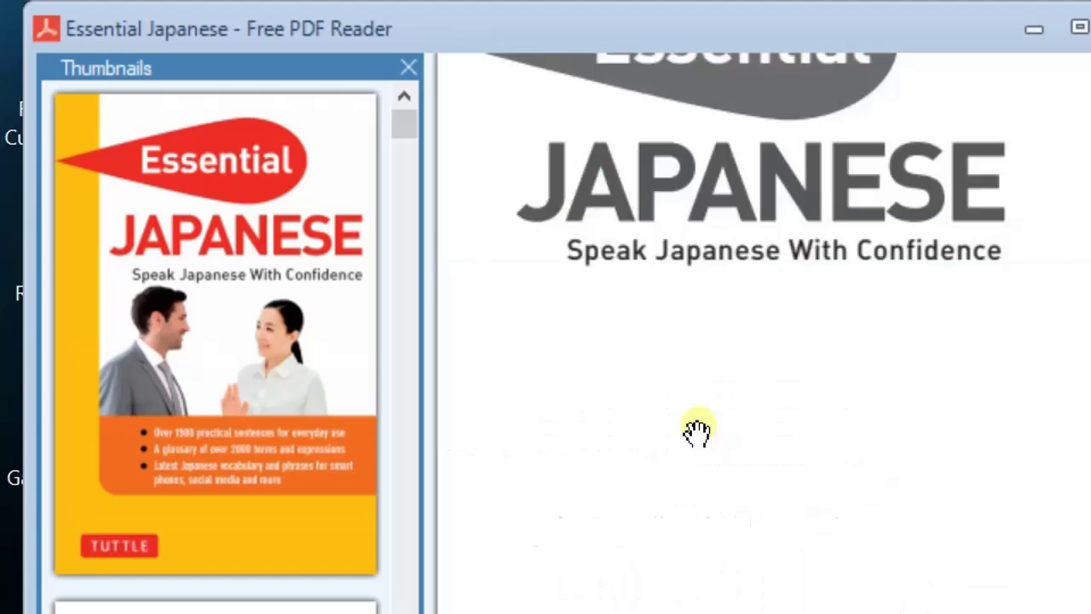
pyautogui.scroll(-5, 697, 431)
pyautogui.scroll(8, 697, 431)
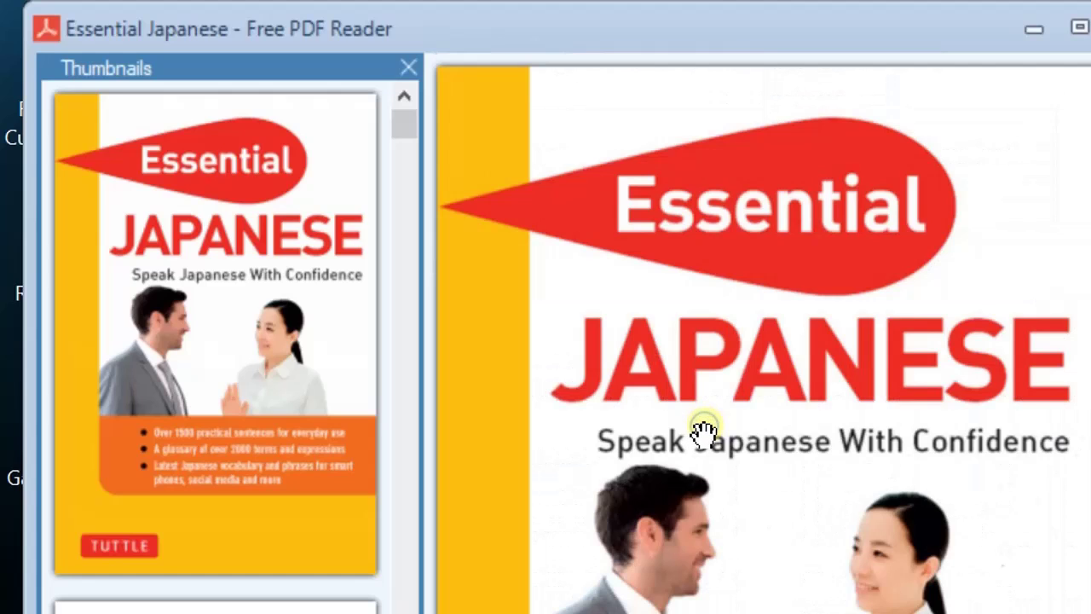
pyautogui.scroll(-8, 699, 430)
pyautogui.scroll(-5, 703, 433)
pyautogui.scroll(10, 723, 309)
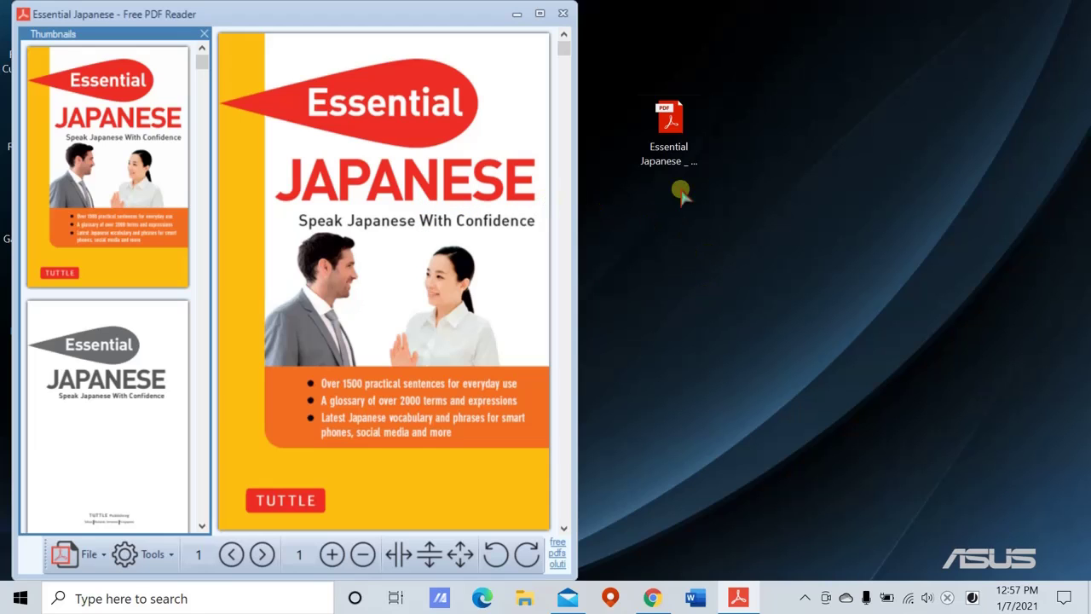
# - Minimize the PDF reader and start a new blank Word document, Document1
pyautogui.click(517, 15)
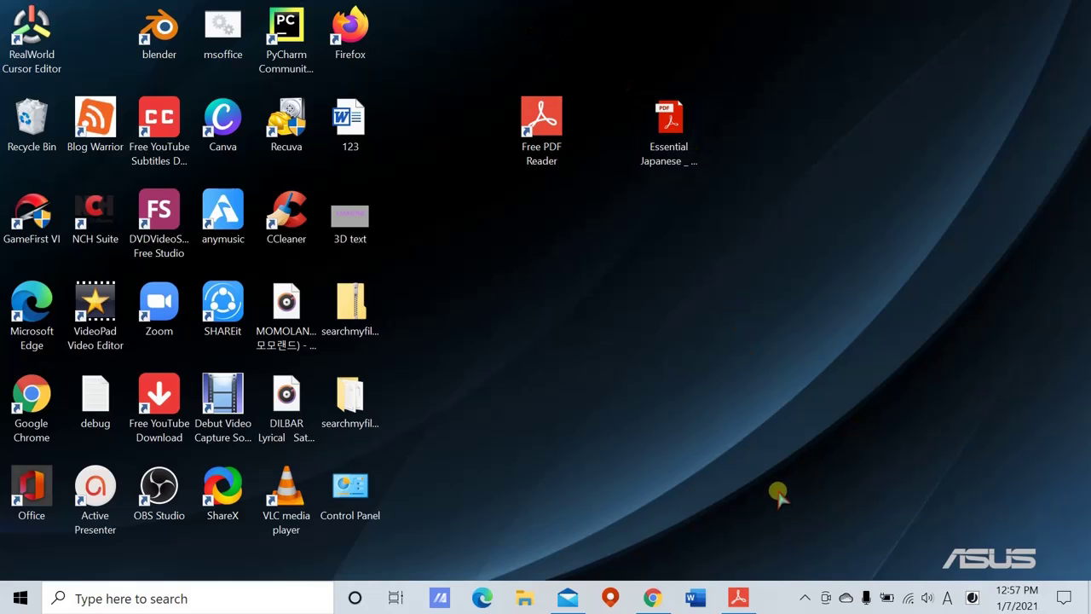
pyautogui.click(694, 597)
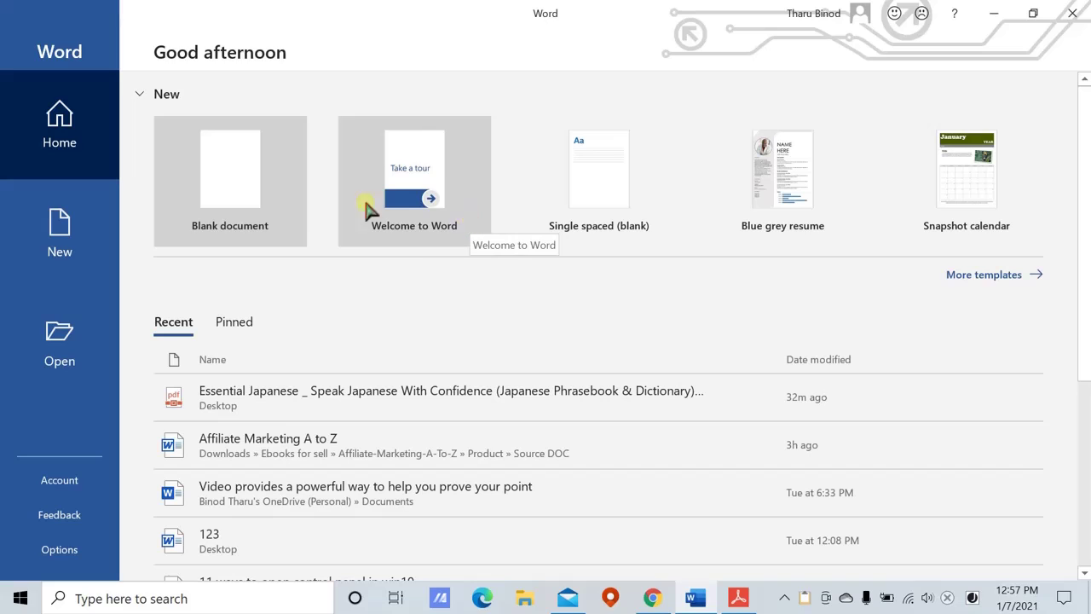
pyautogui.click(234, 201)
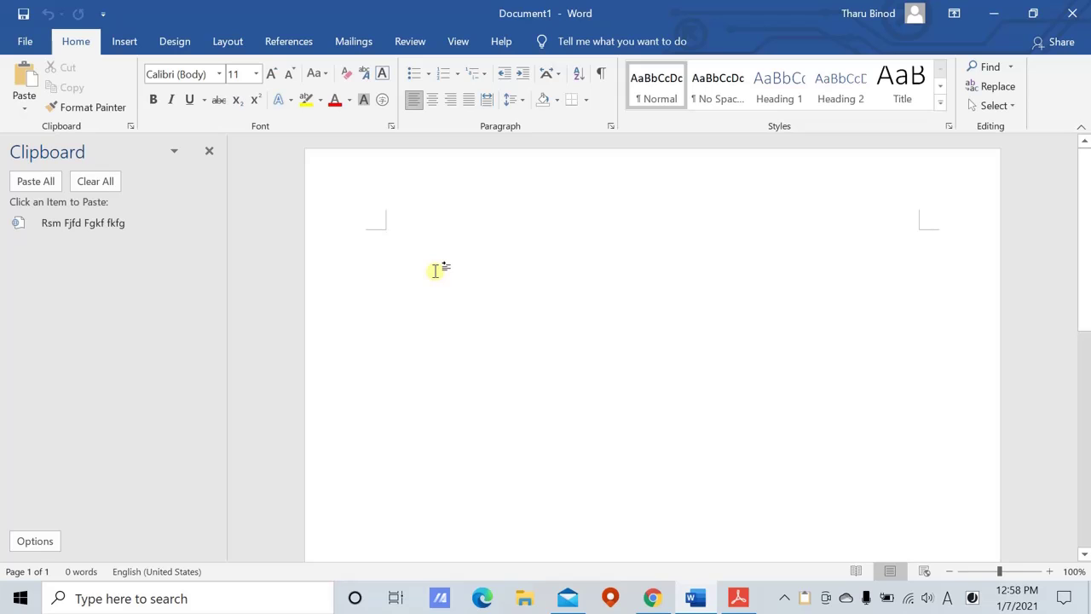
# - Open the Essential Japanese PDF from the Desktop in Word through File > Open > Browse
pyautogui.click(24, 40)
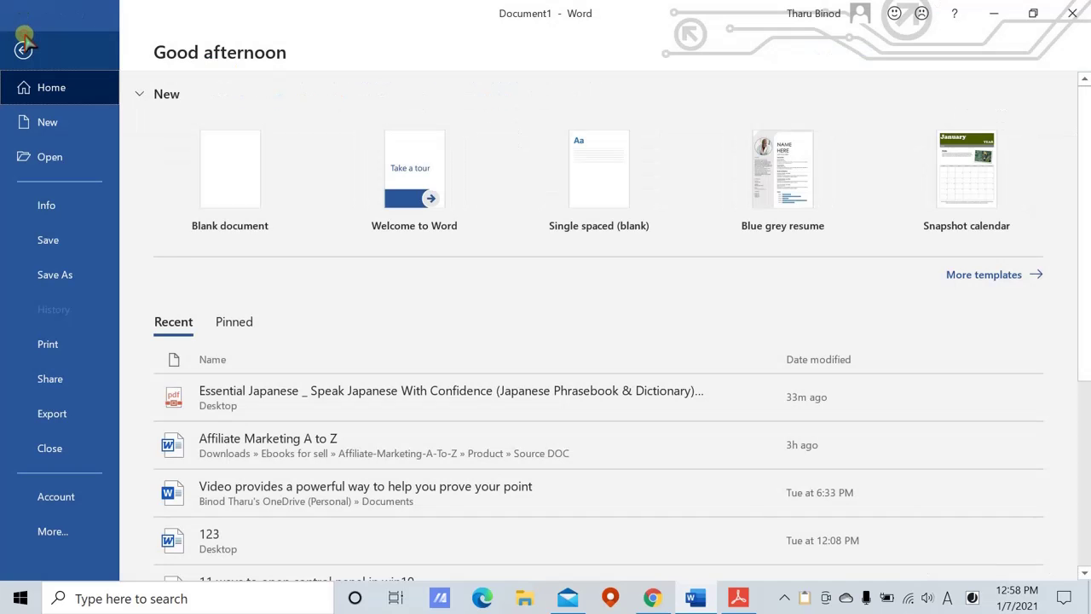
pyautogui.click(45, 156)
pyautogui.click(250, 313)
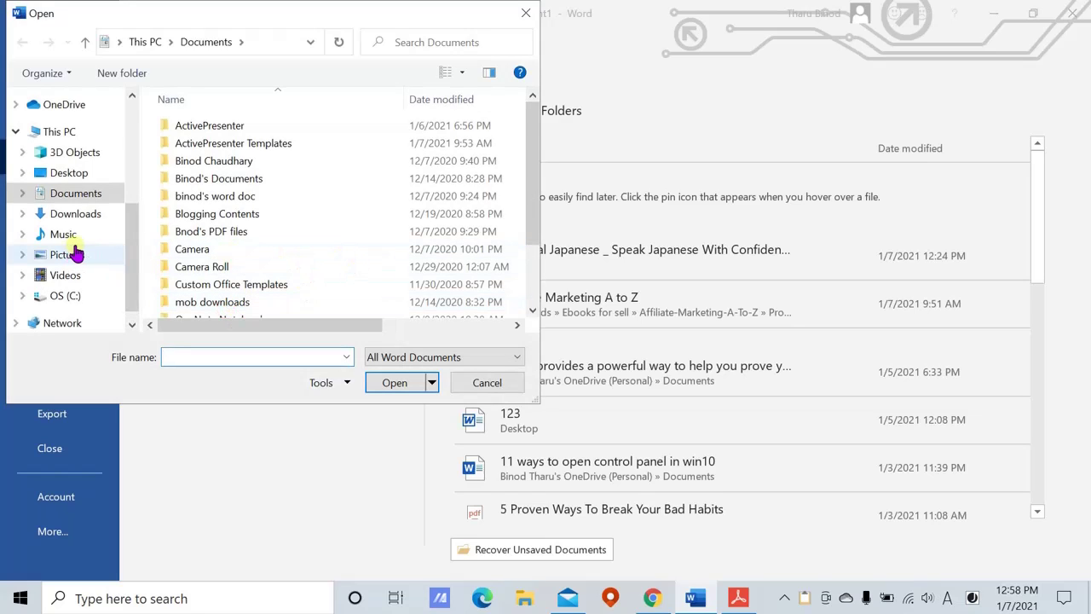
pyautogui.scroll(2, 77, 251)
pyautogui.scroll(-1, 78, 251)
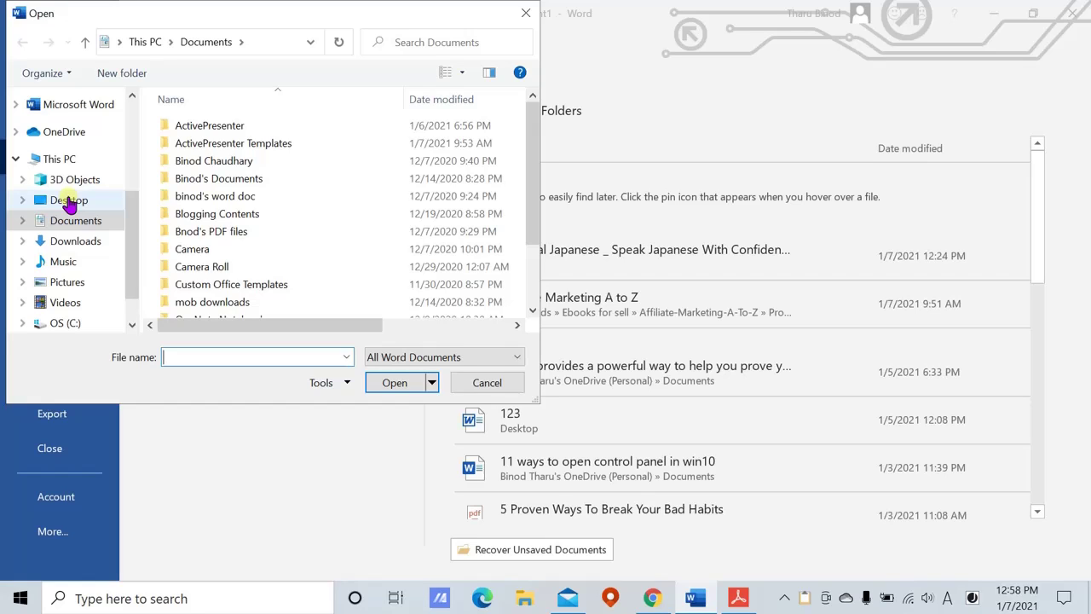
pyautogui.click(68, 201)
pyautogui.click(399, 188)
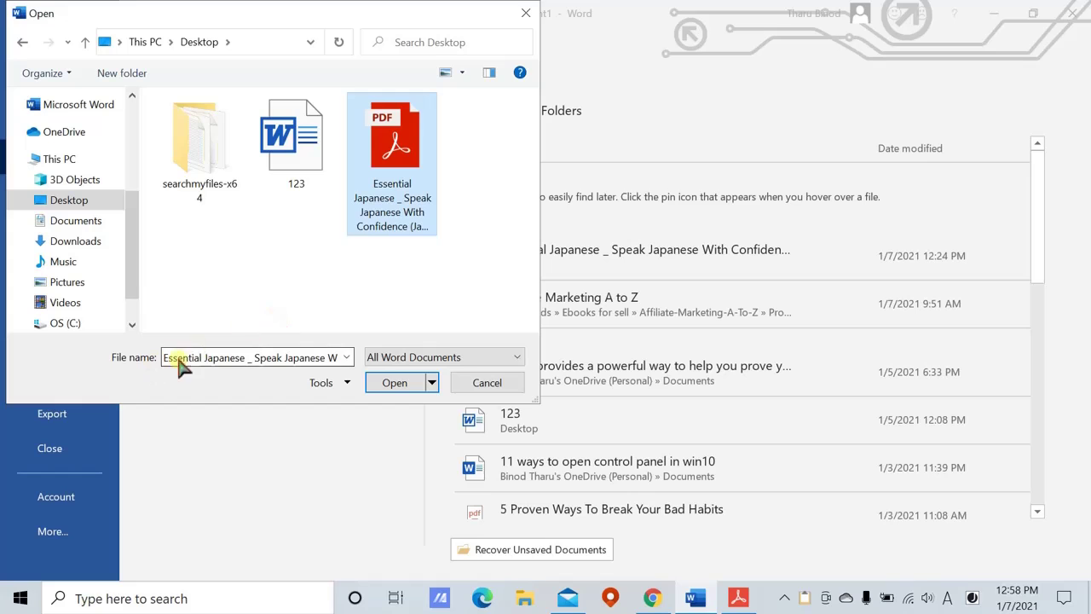
pyautogui.click(390, 383)
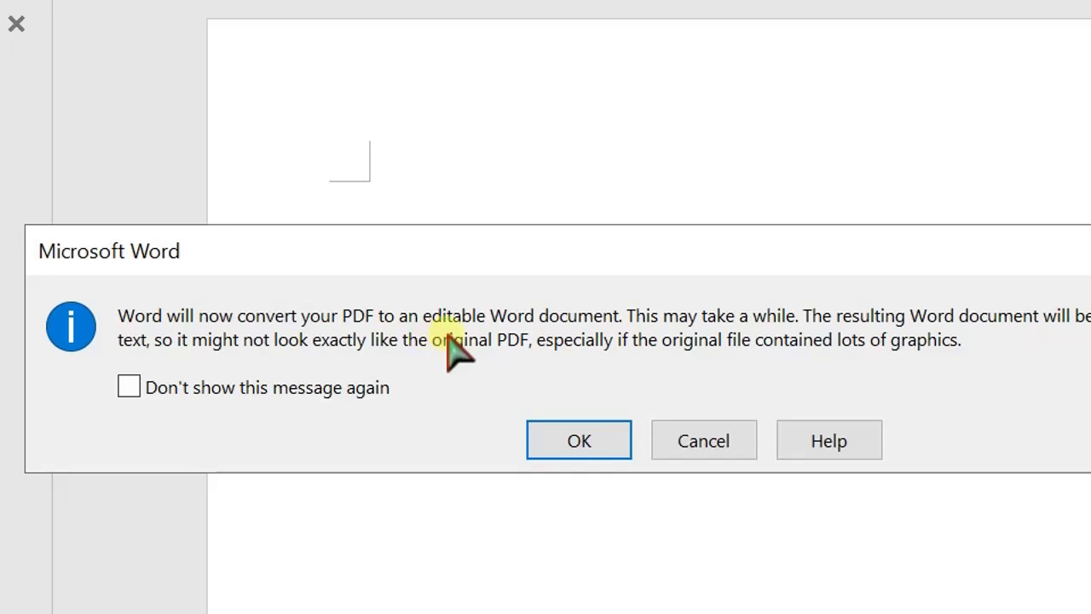
# - Confirm the PDF conversion and scroll down to the book's copyright page
pyautogui.click(580, 443)
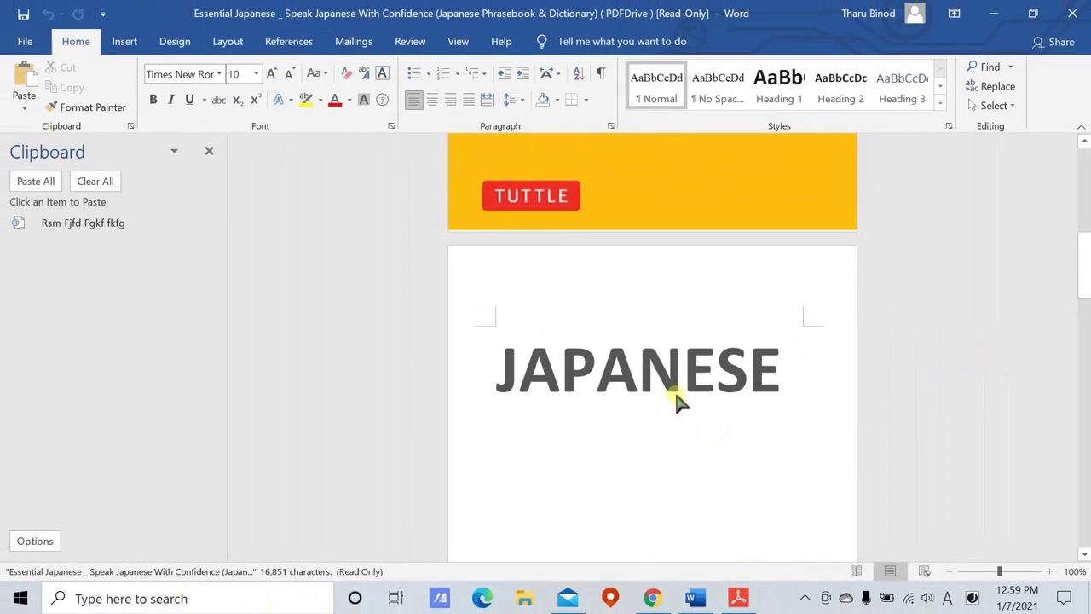
pyautogui.scroll(-2, 677, 391)
pyautogui.scroll(-3, 678, 394)
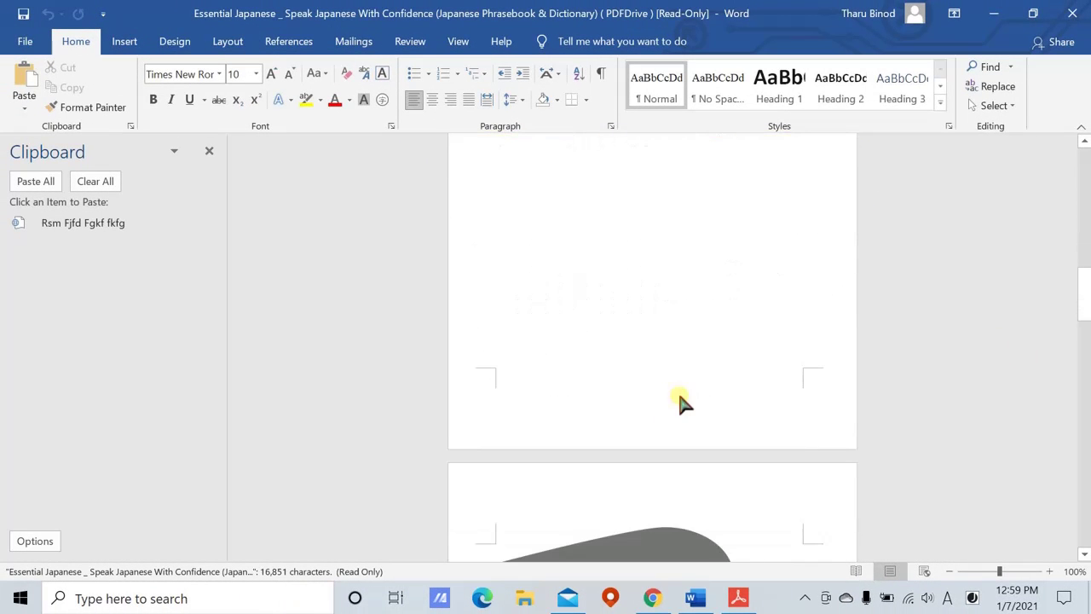
pyautogui.scroll(-5, 677, 390)
pyautogui.scroll(-3, 680, 392)
pyautogui.scroll(-5, 681, 395)
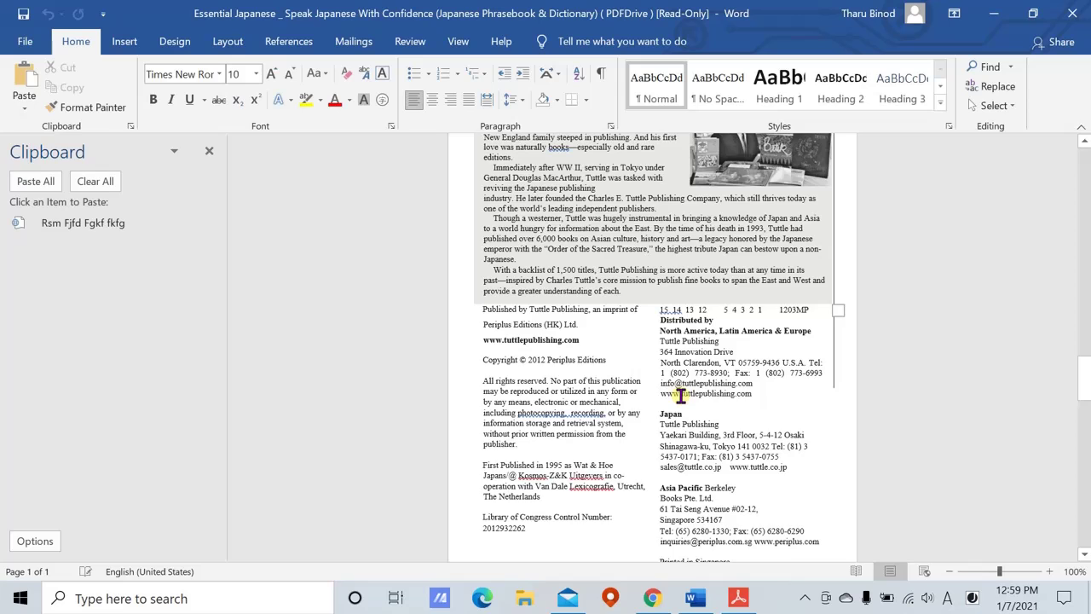
pyautogui.scroll(-4, 680, 394)
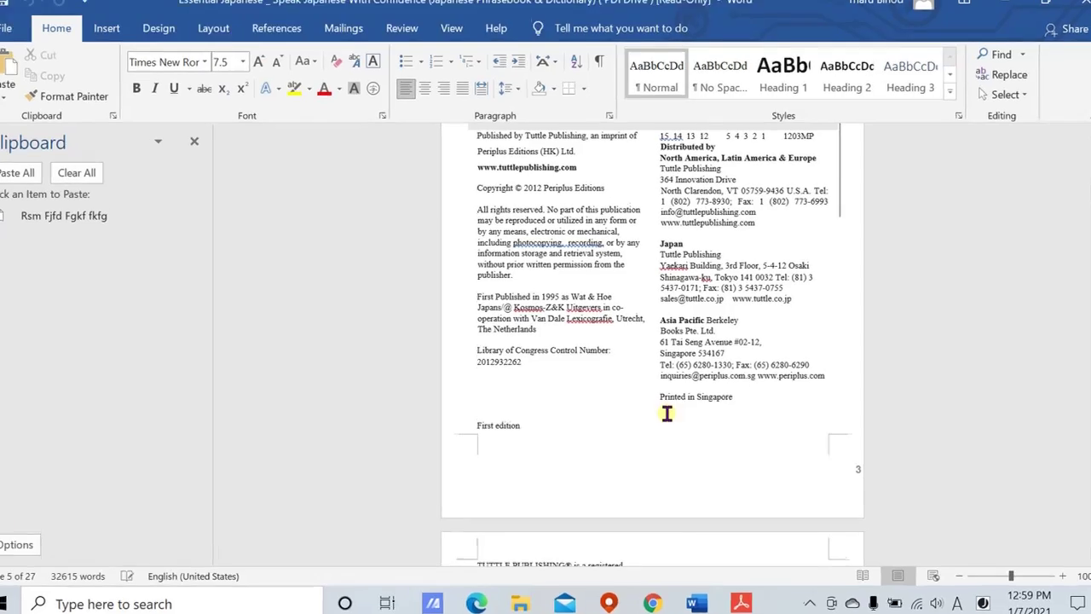
pyautogui.press('BackSpace')
pyautogui.press('BackSpace')
pyautogui.press('BackSpace')
pyautogui.press('BackSpace')
pyautogui.press('BackSpace')
pyautogui.press('BackSpace')
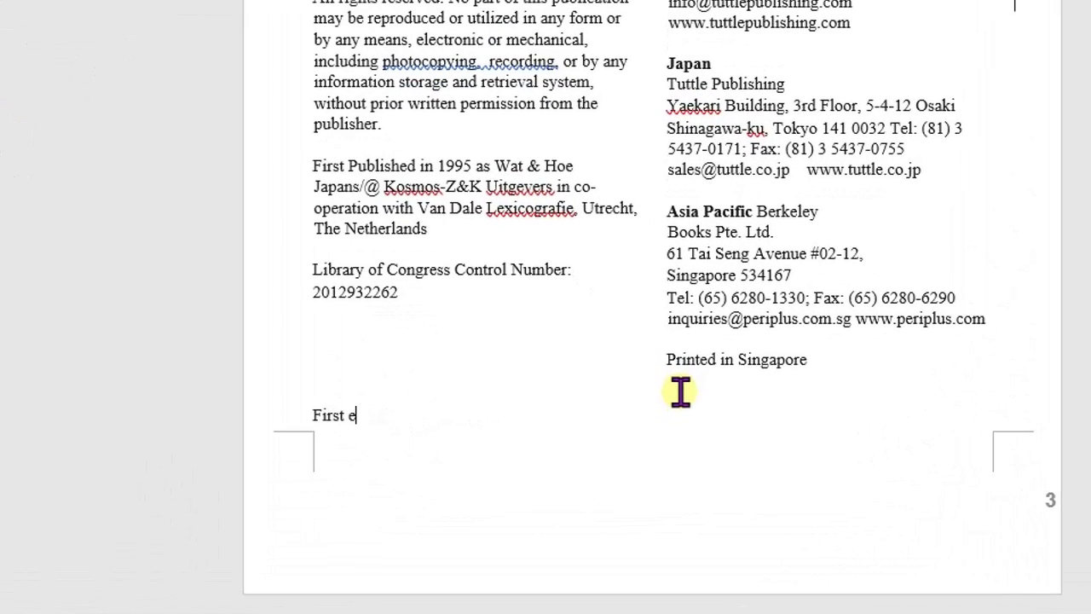
pyautogui.press('BackSpace')
pyautogui.press('BackSpace')
pyautogui.press('BackSpace')
pyautogui.write('sdjvijkdidi')
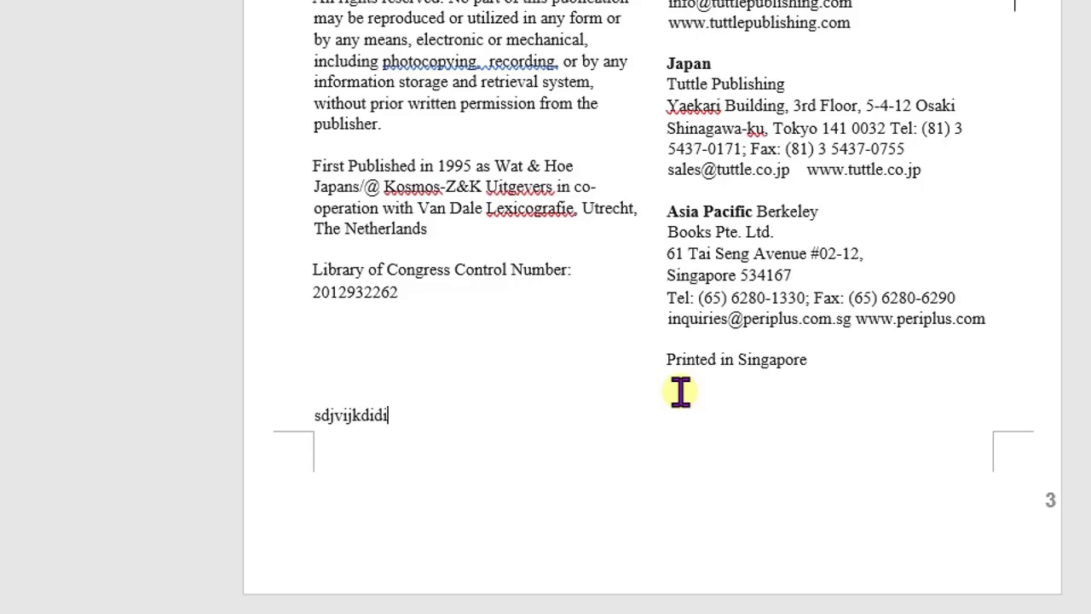
pyautogui.write('fosid')
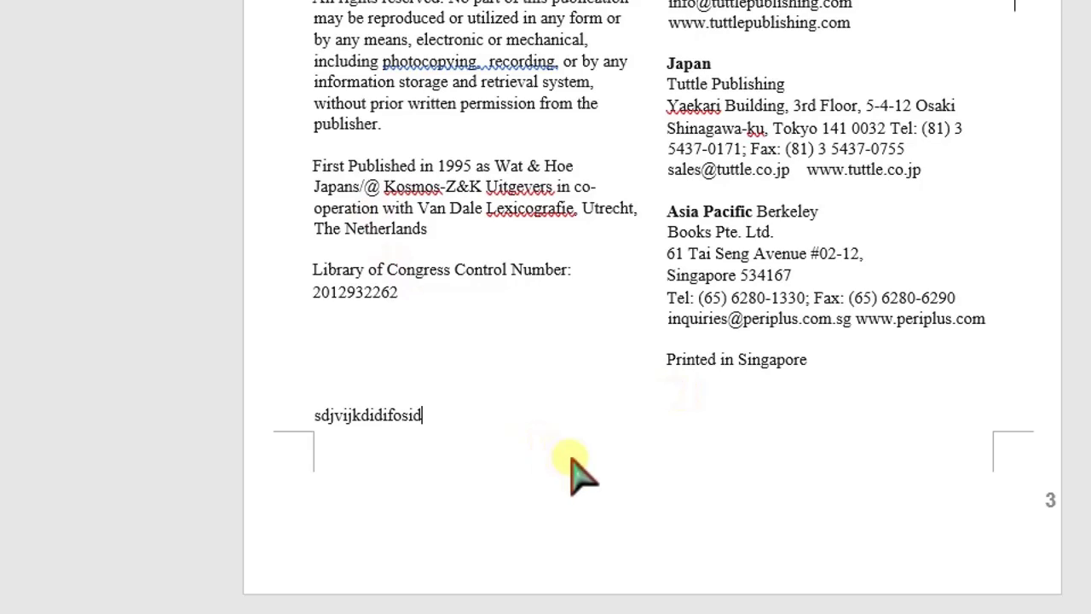
pyautogui.hotkey('ctrl', 'BackSpace')
pyautogui.write('Fi')
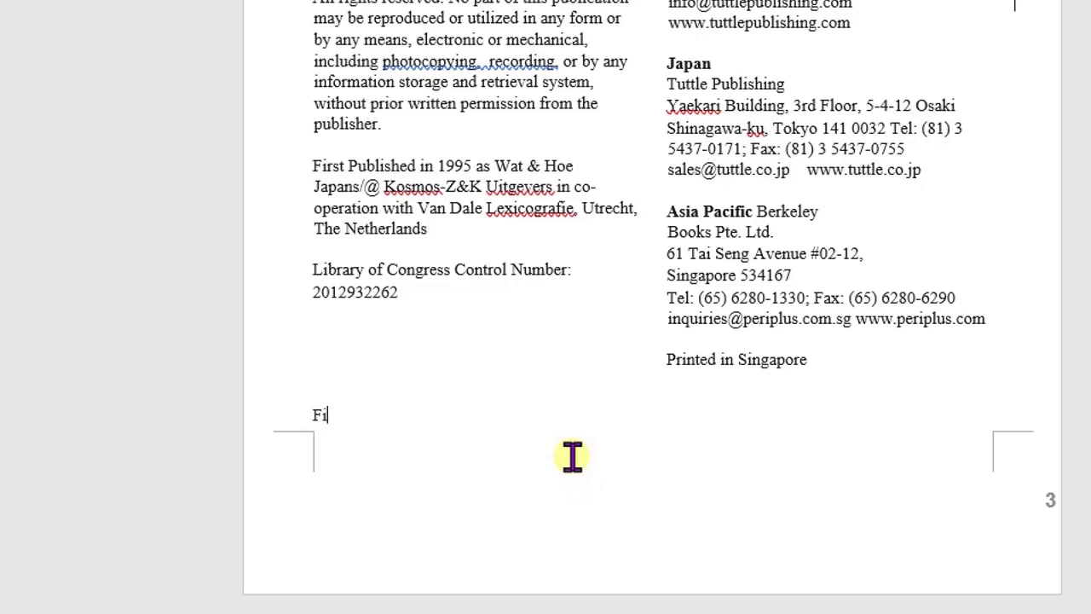
pyautogui.write('rst edition')
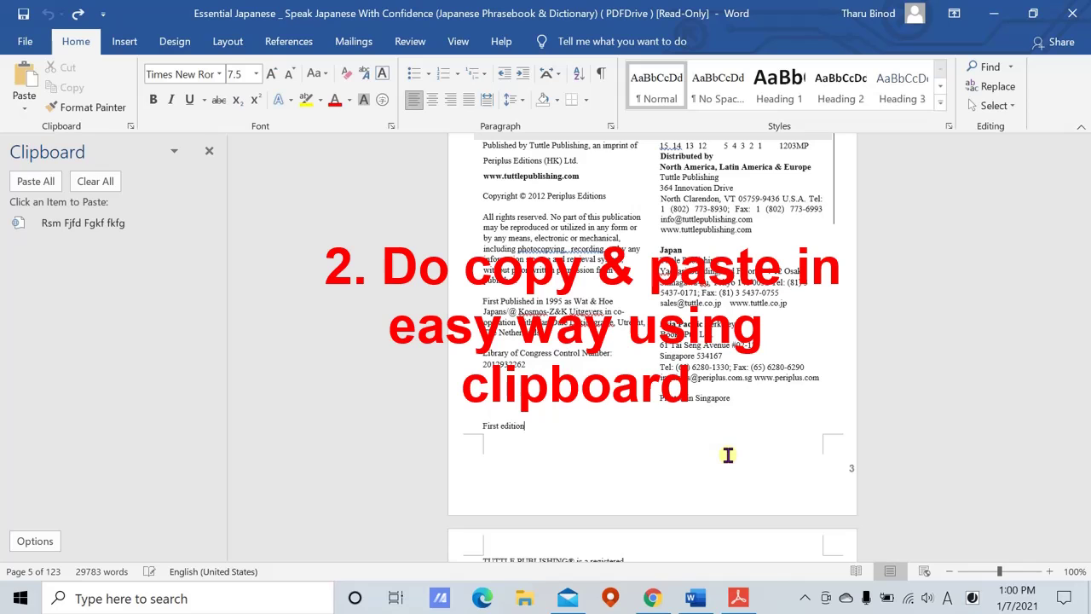
# - Create a new document and type three lines: Hi, Welcome and To ms word
pyautogui.scroll(4, 342, 352)
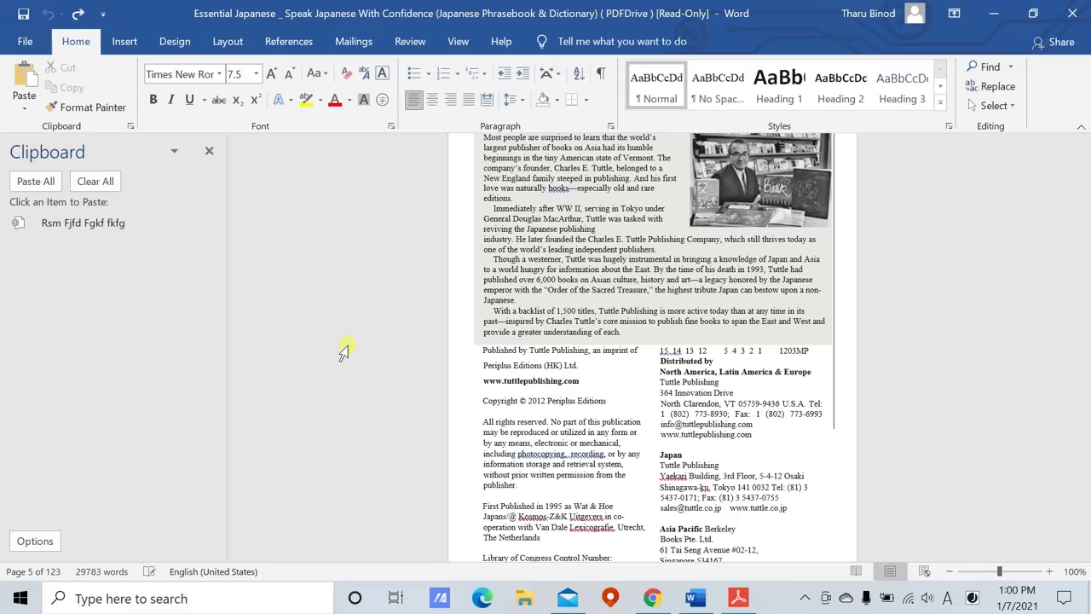
pyautogui.hotkey('ctrl', 'n')
pyautogui.write('h')
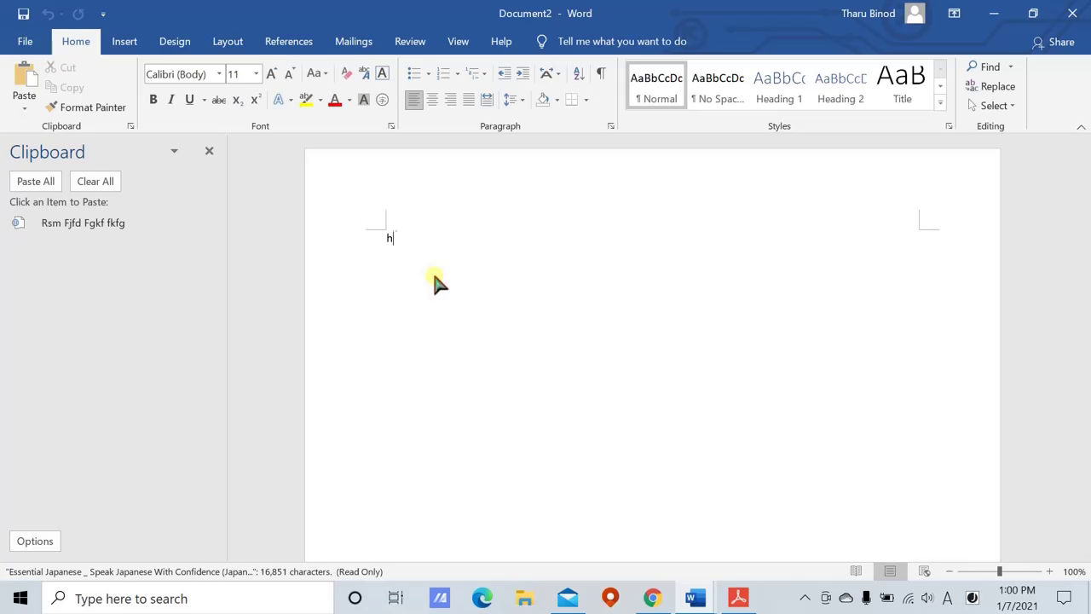
pyautogui.write('Hi')
pyautogui.press('Return')
pyautogui.write('welcomw')
pyautogui.press('BackSpace')
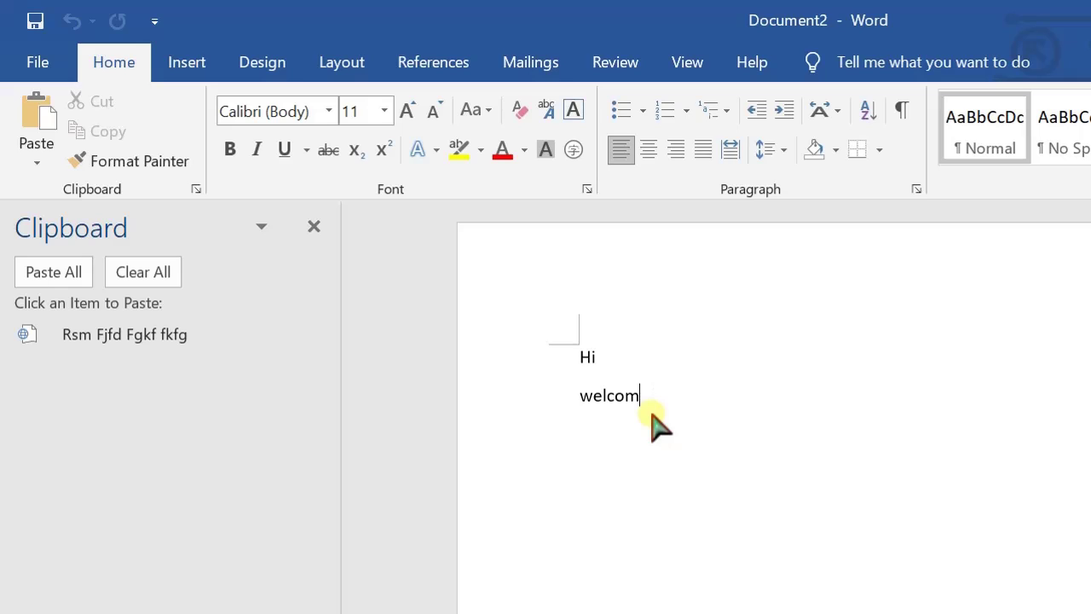
pyautogui.write('e')
pyautogui.press('Return')
pyautogui.write('To ms word')
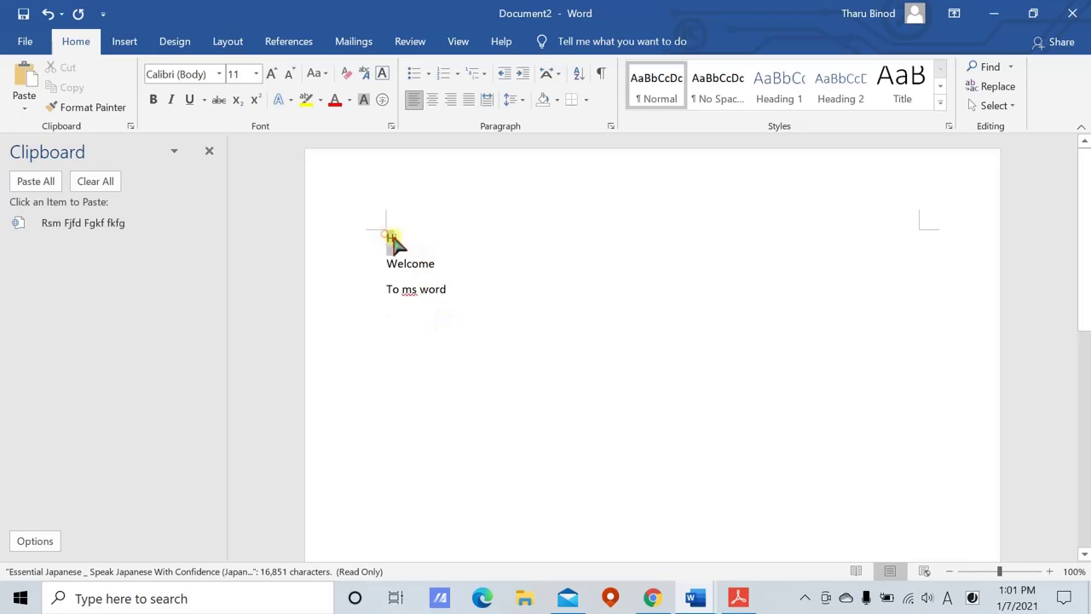
# - Copy the three lines, paste them below, and add the filler line 'alknjaln;oac'
pyautogui.moveTo(386, 236); pyautogui.dragTo(457, 303)
pyautogui.hotkey('ctrl', 'c')
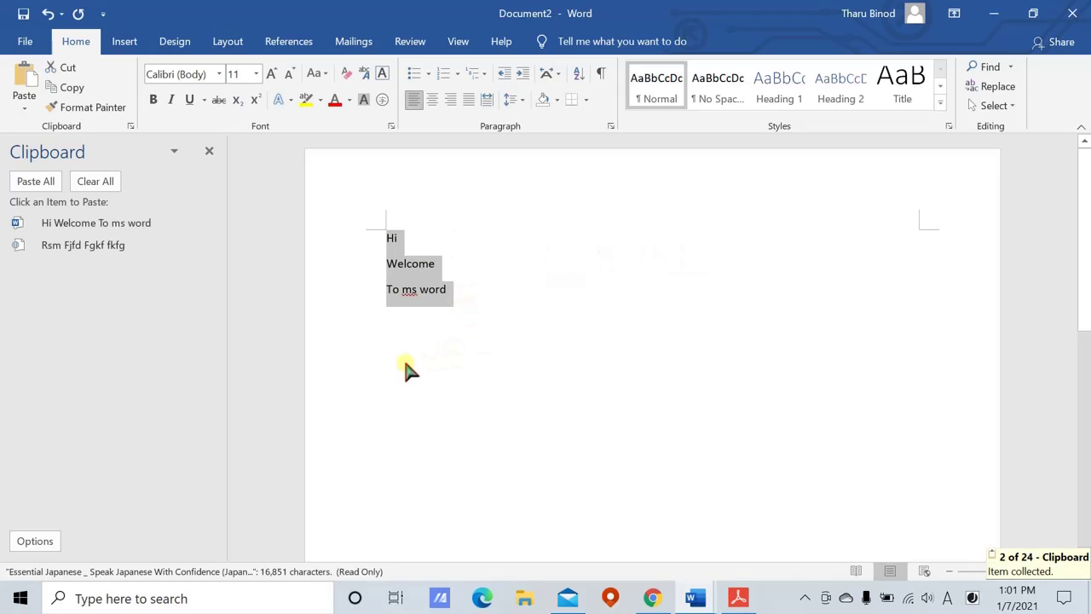
pyautogui.click(394, 340)
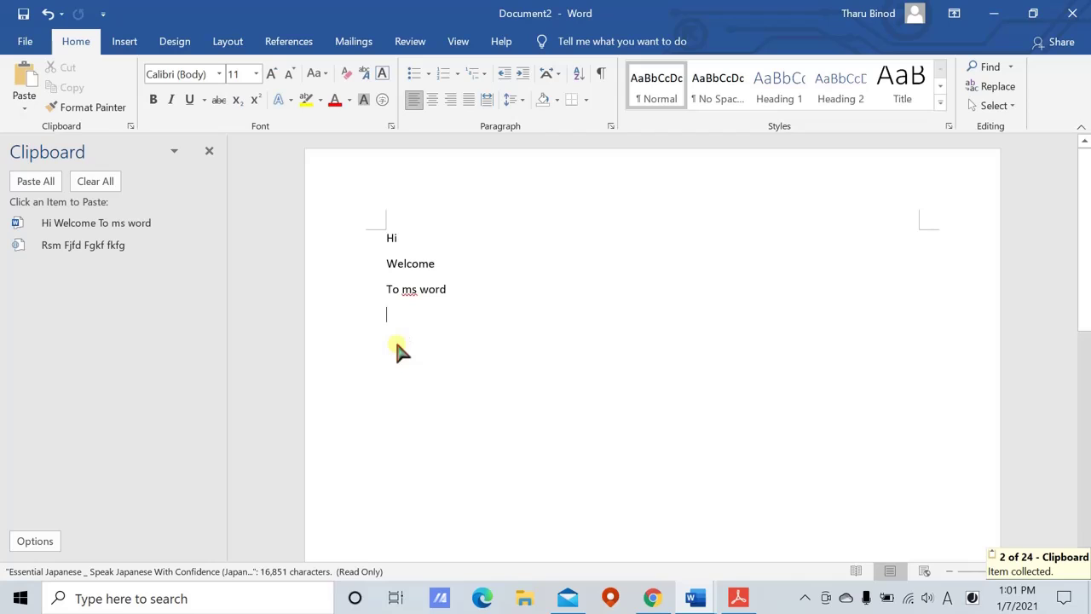
pyautogui.hotkey('ctrl', 'v')
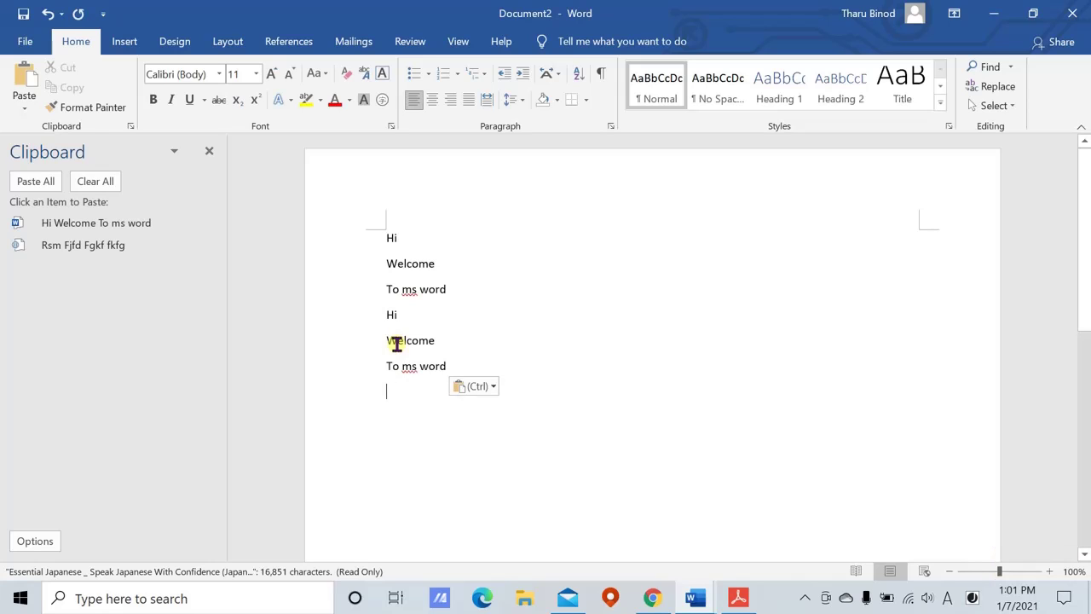
pyautogui.write('alknjaln;oac')
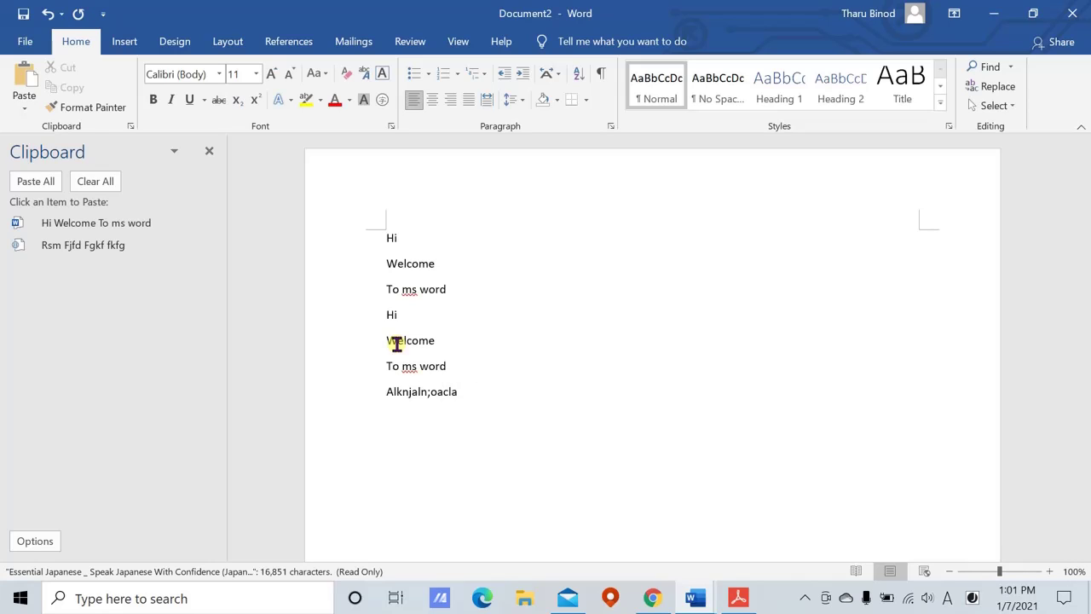
pyautogui.press('Return')
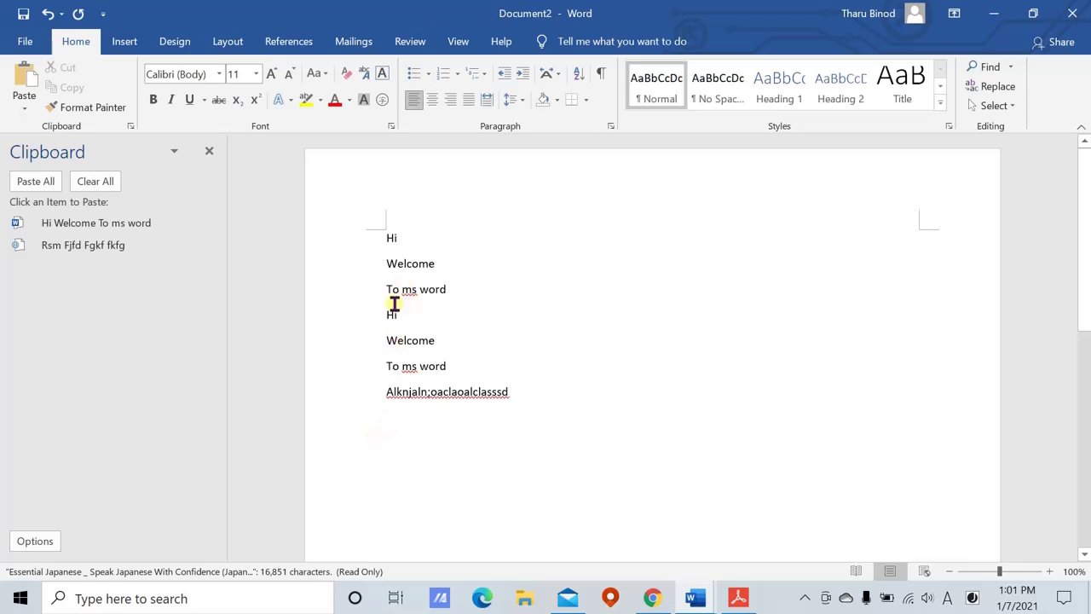
# - Select the second block, paste the lines again at the end, and add filler 'dskbjieioroei'
pyautogui.moveTo(383, 312); pyautogui.dragTo(460, 367)
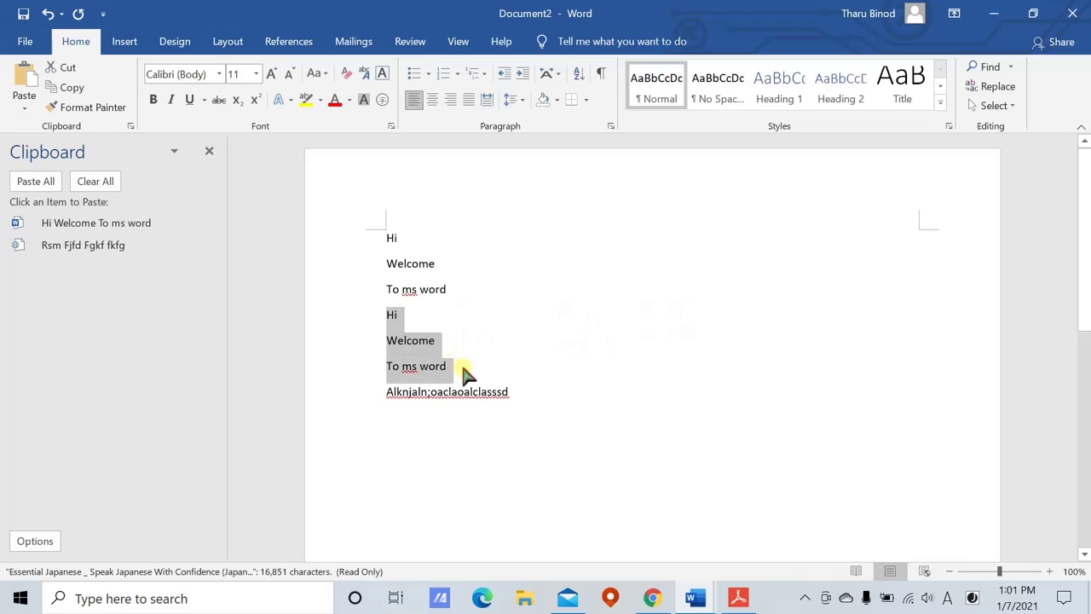
pyautogui.click(397, 437)
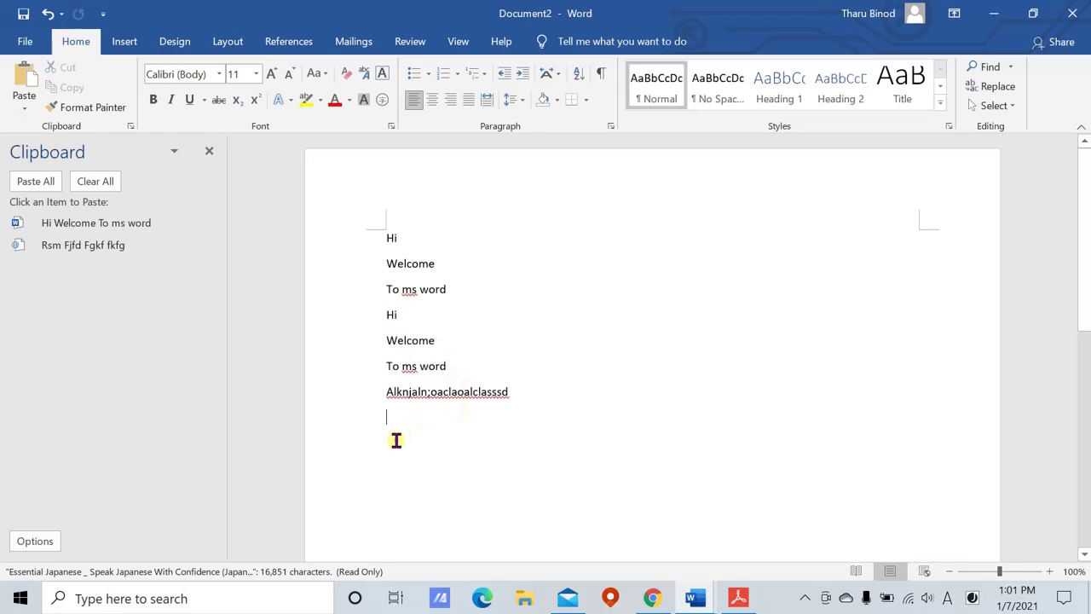
pyautogui.hotkey('ctrl', 'v')
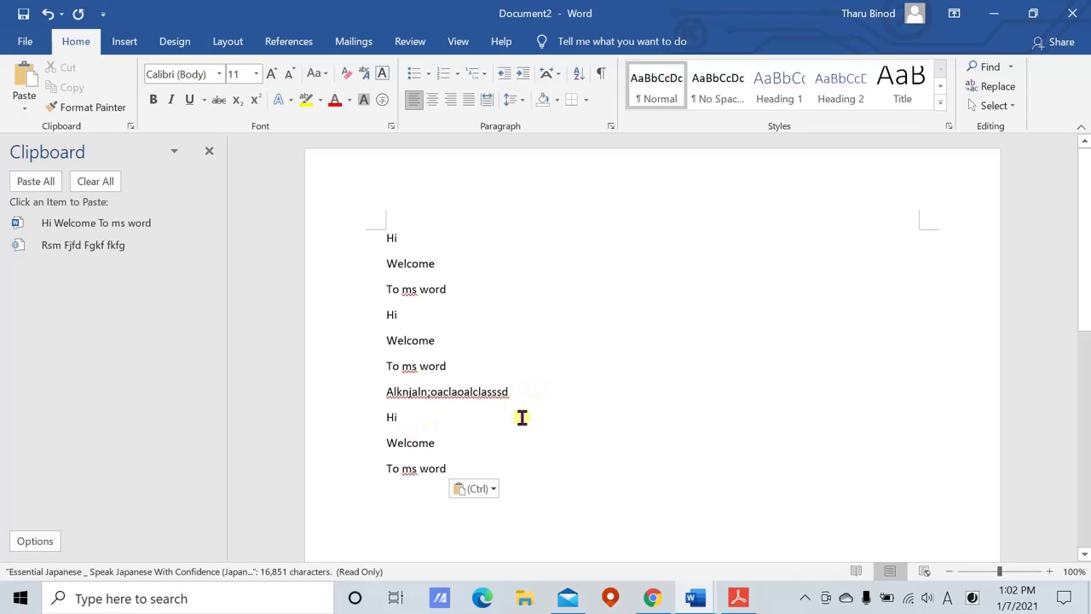
pyautogui.write('dskbjieioroei')
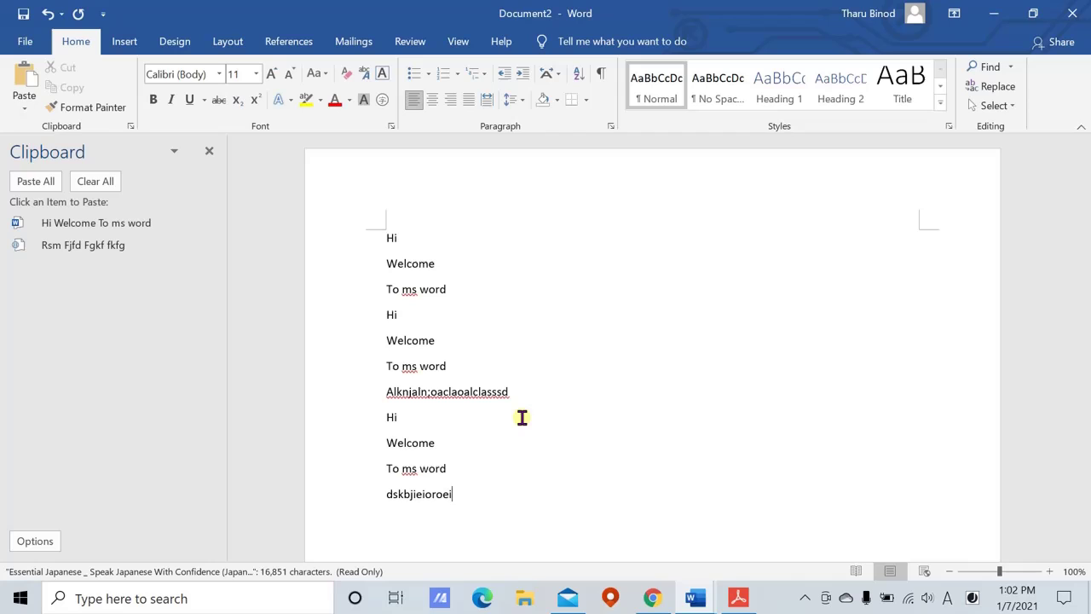
pyautogui.press('Return')
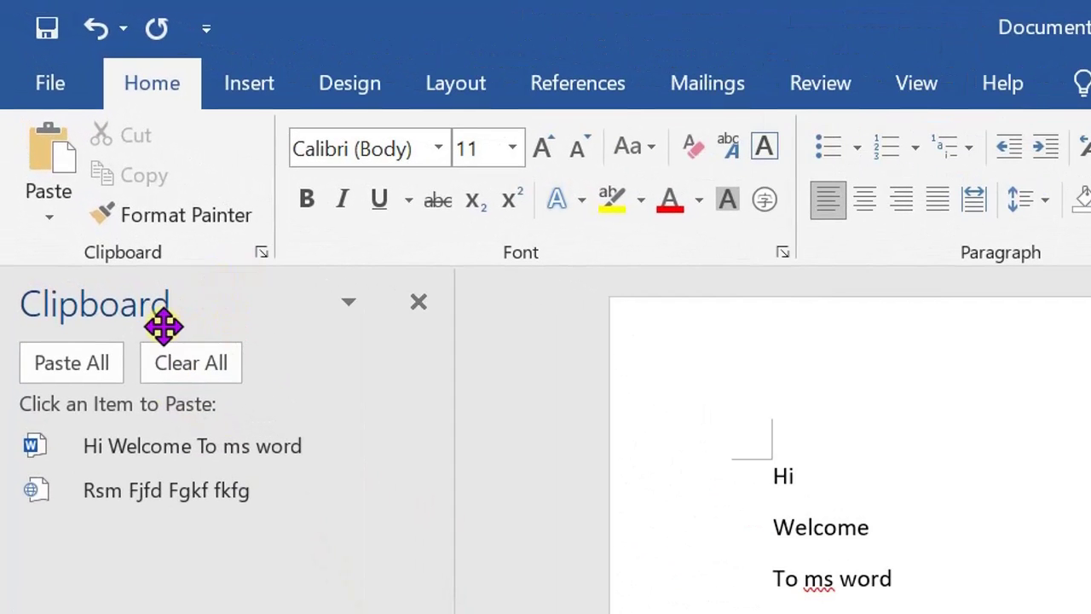
# - Reopen the Clipboard pane and paste the 'Hi Welcome To ms word' item at the document end
pyautogui.click(419, 302)
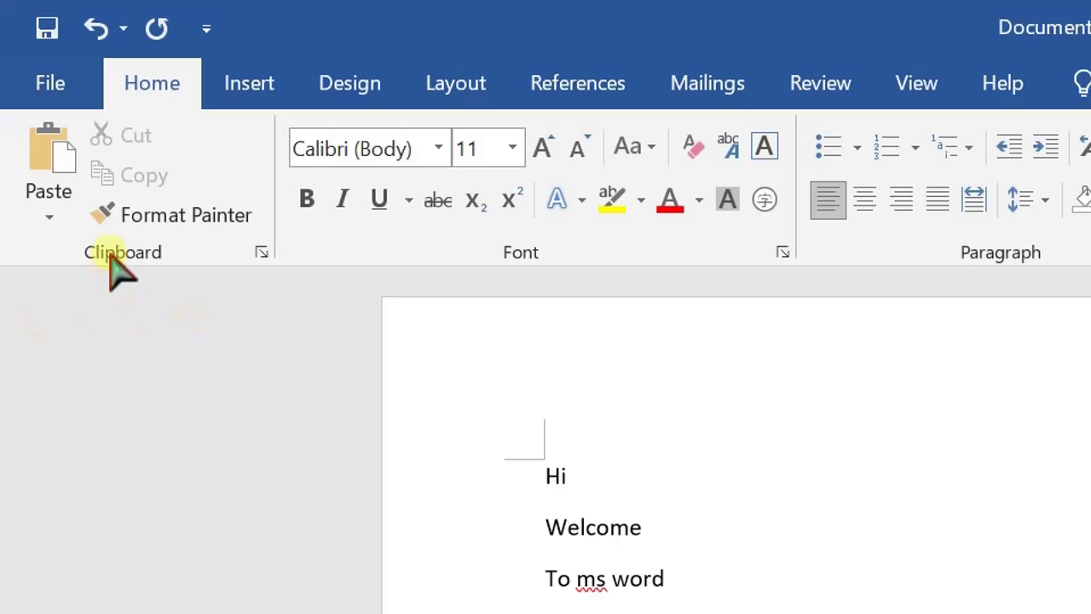
pyautogui.click(261, 253)
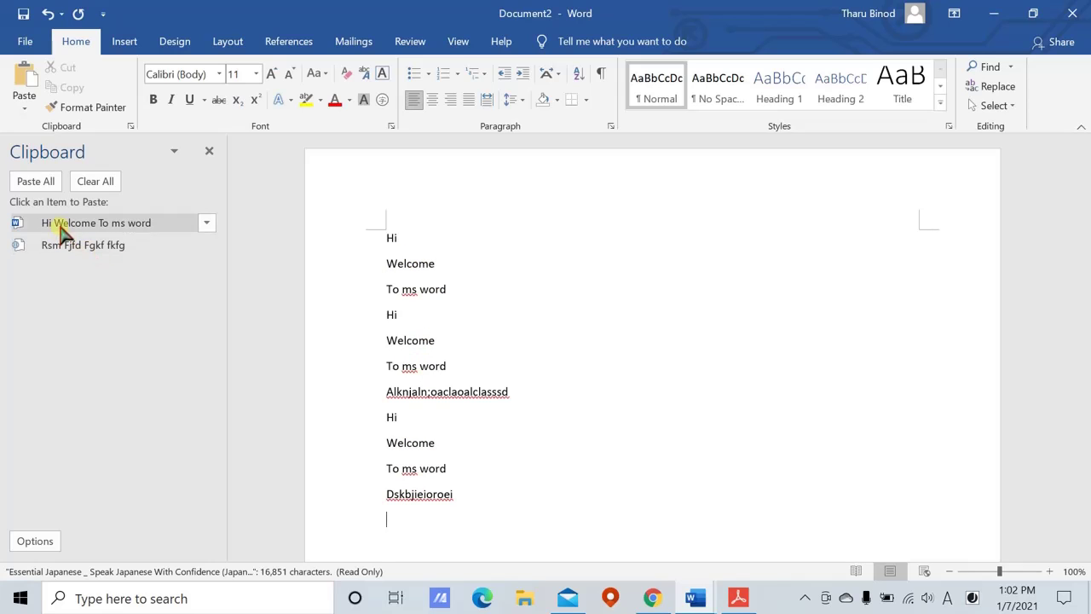
pyautogui.scroll(-1, 504, 503)
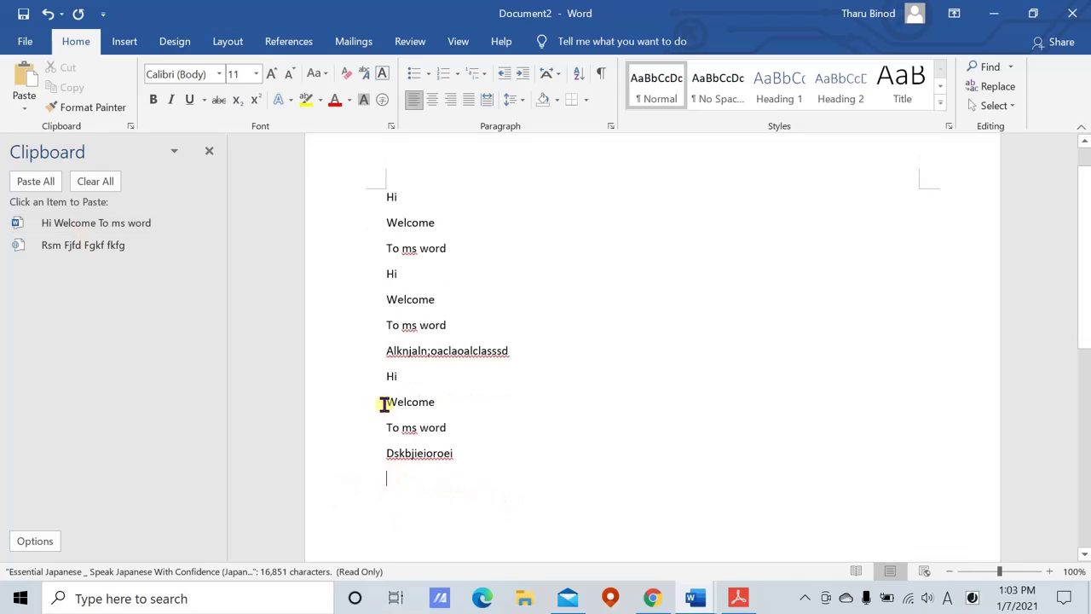
pyautogui.moveTo(386, 376); pyautogui.dragTo(453, 421)
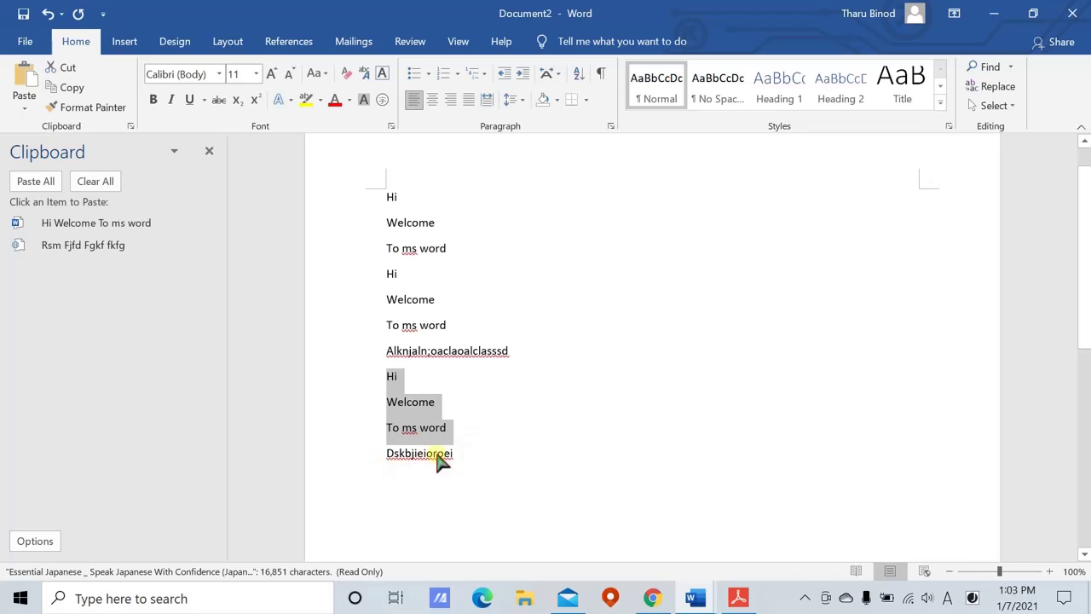
pyautogui.click(378, 493)
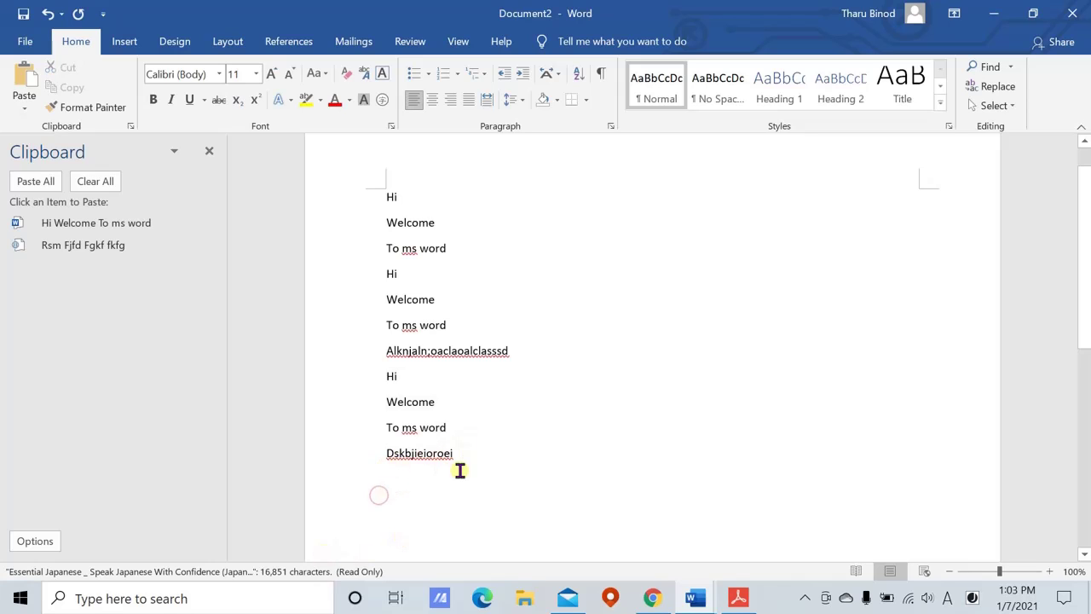
pyautogui.click(81, 223)
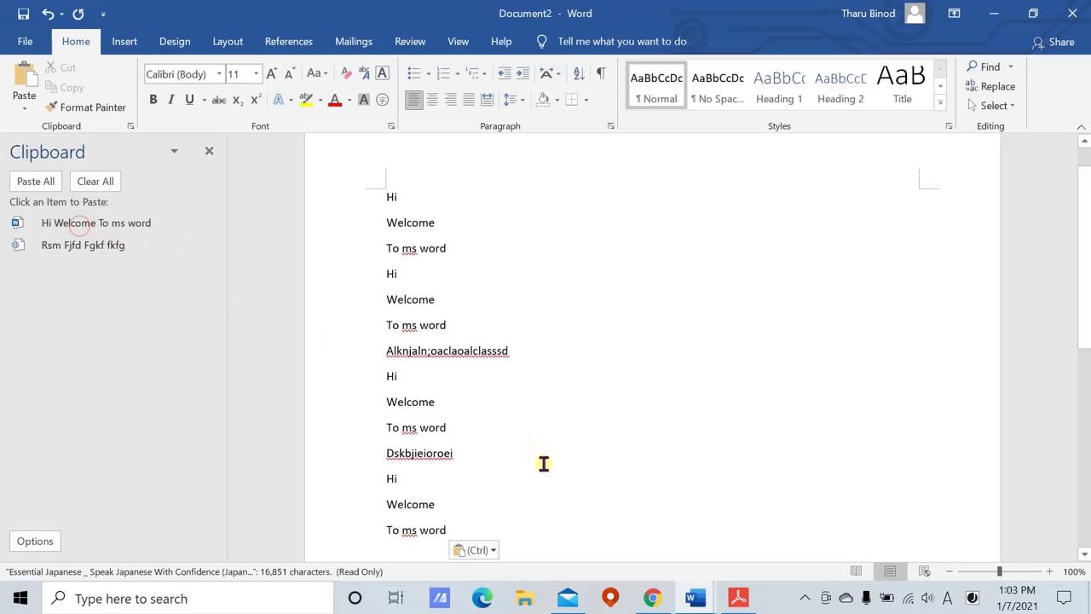
# - Add a filler line starting 'sgd' and paste the 'Hi Welcome To ms word' item again
pyautogui.scroll(-2, 511, 466)
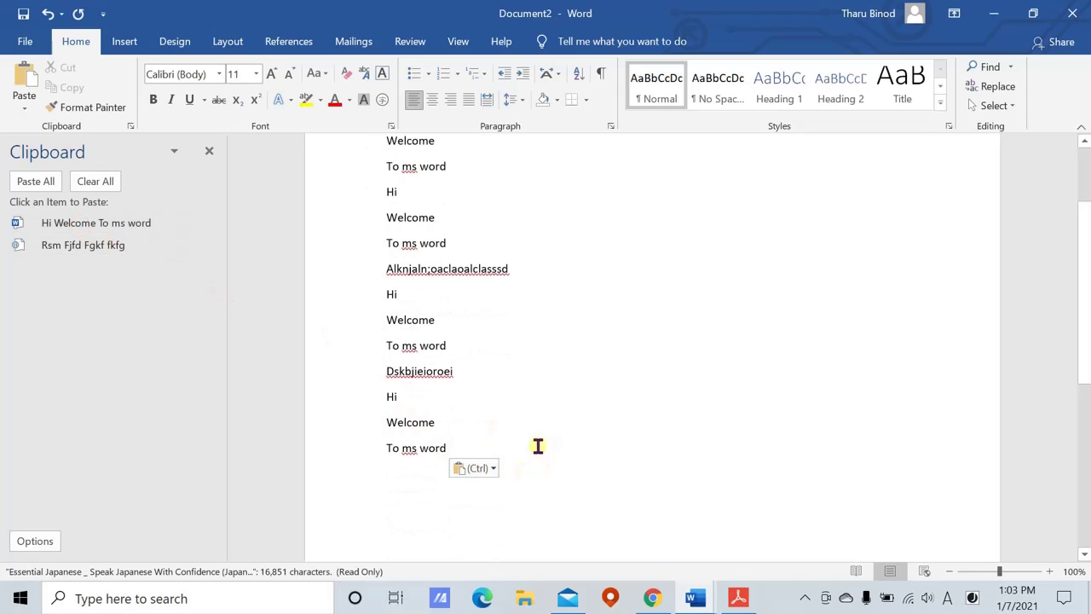
pyautogui.click(439, 472)
pyautogui.write('sgdmjuukjky')
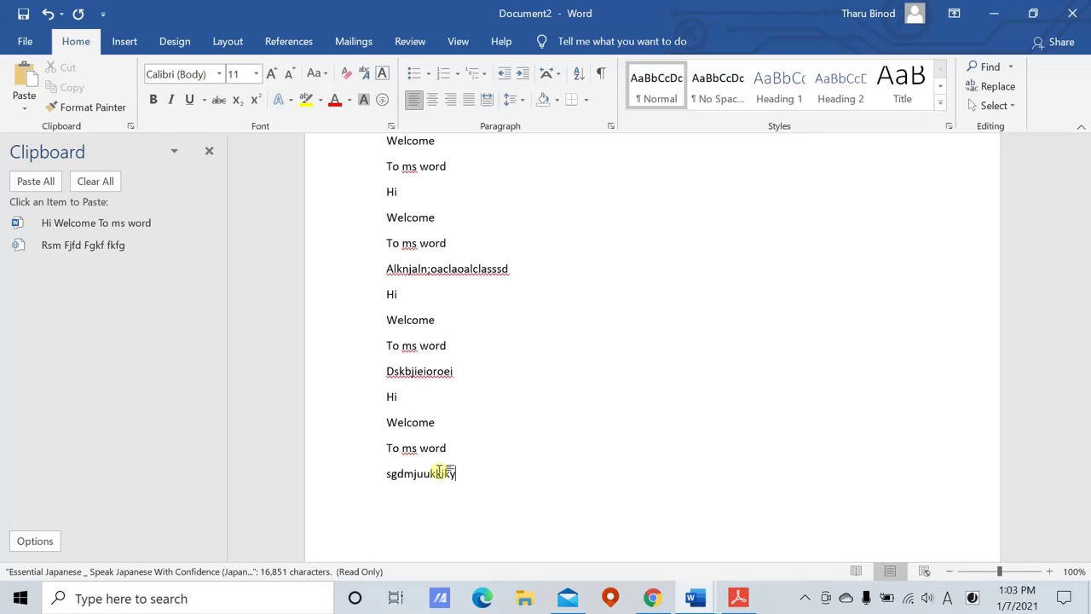
pyautogui.press('Return')
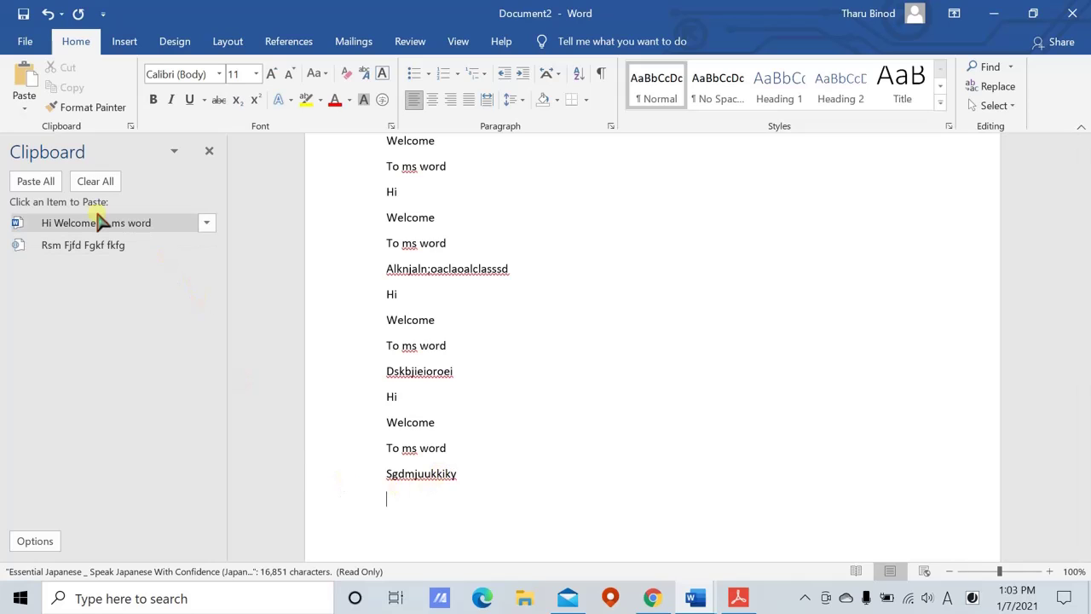
pyautogui.click(73, 224)
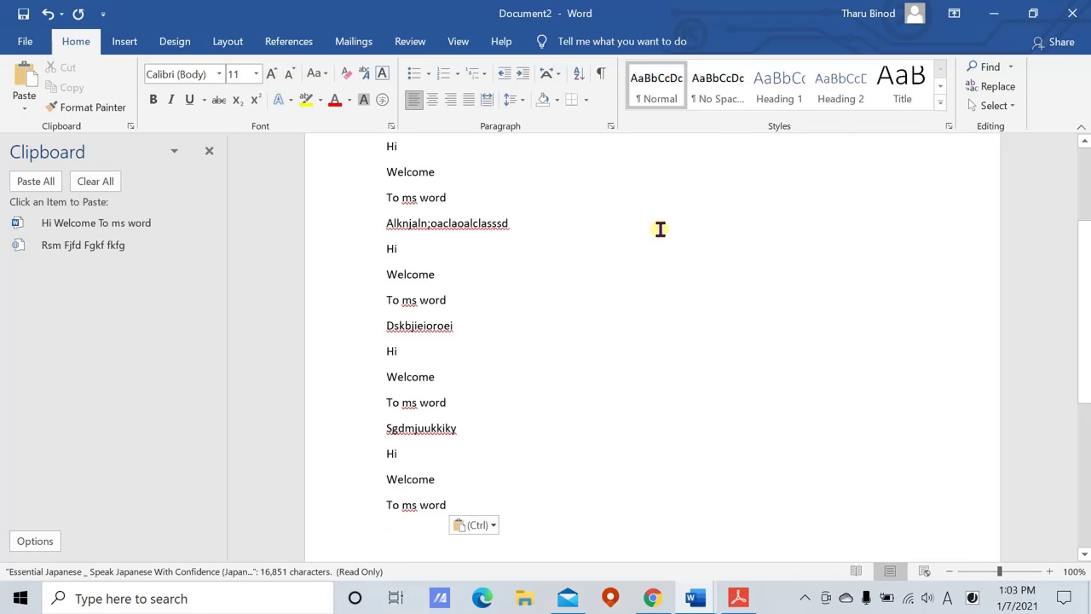
# - Restore Word to a window, minimize the PDF reader, and open a blank Excel workbook
pyautogui.click(1034, 16)
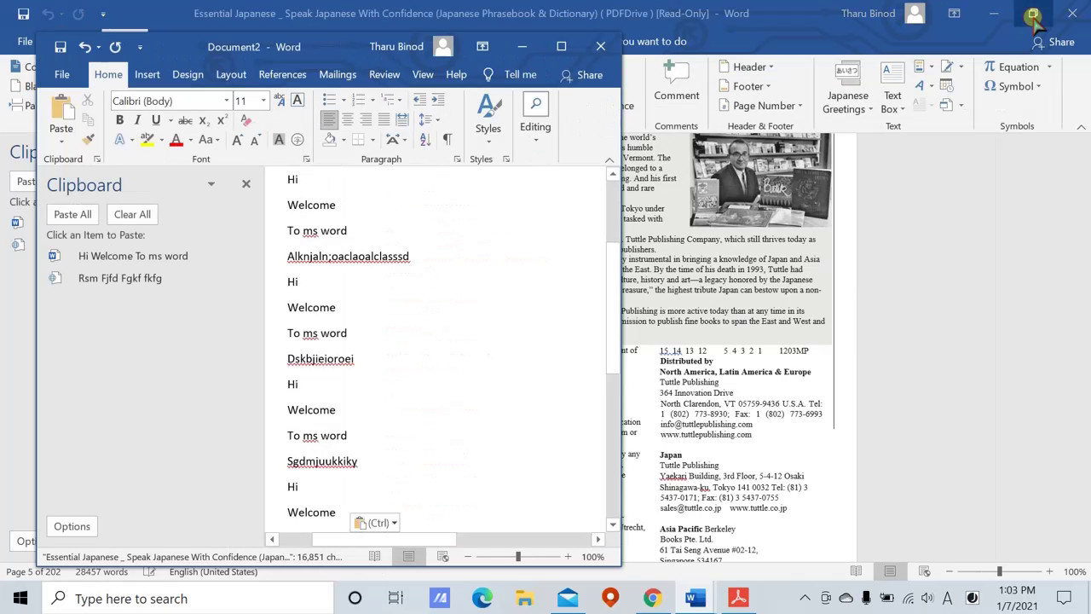
pyautogui.click(995, 13)
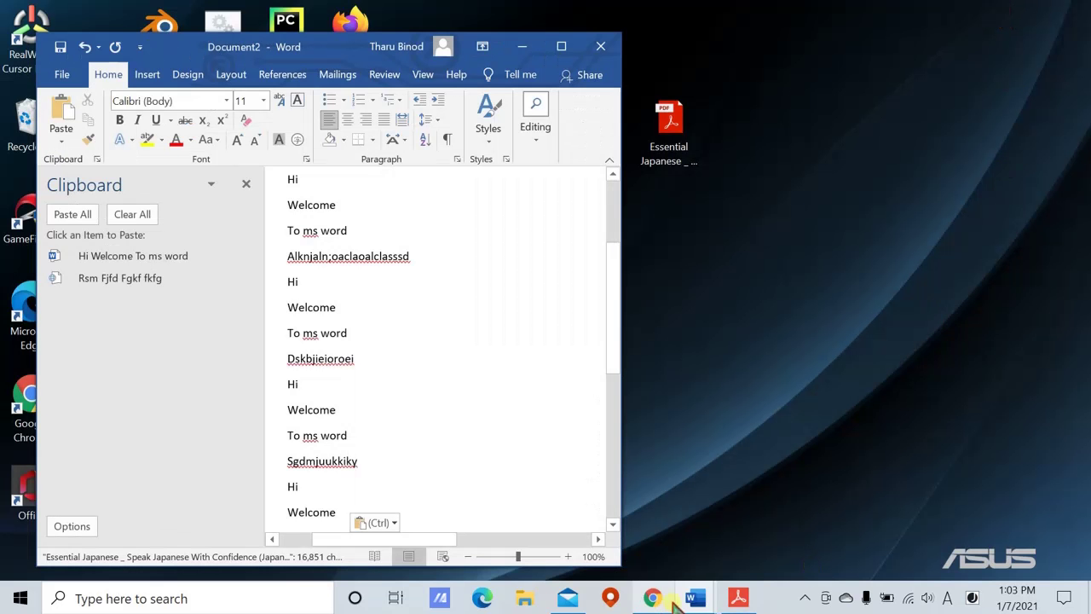
pyautogui.click(175, 600)
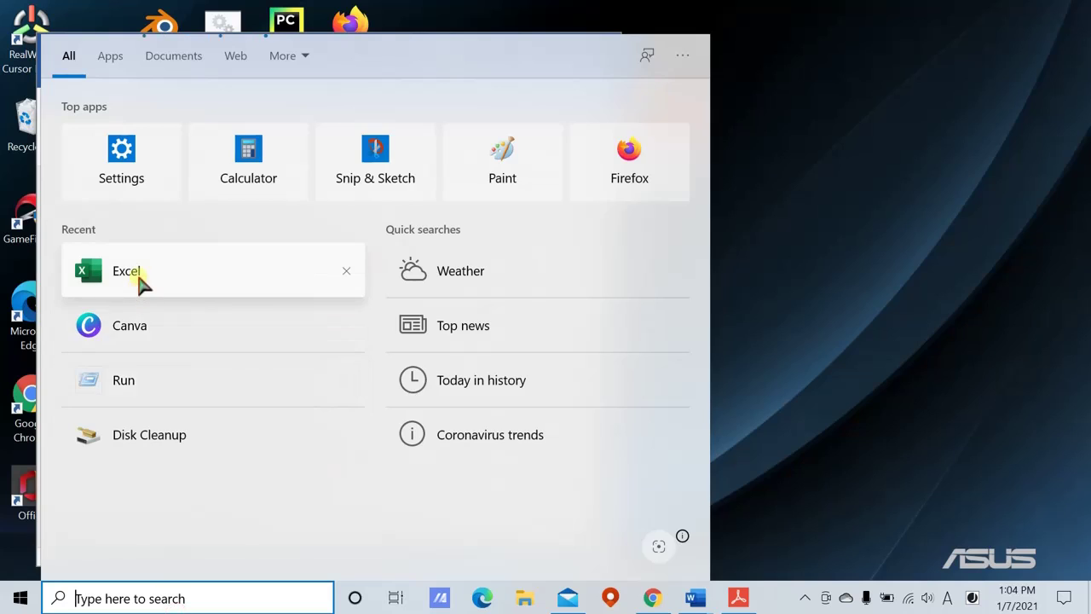
pyautogui.click(137, 273)
pyautogui.click(826, 230)
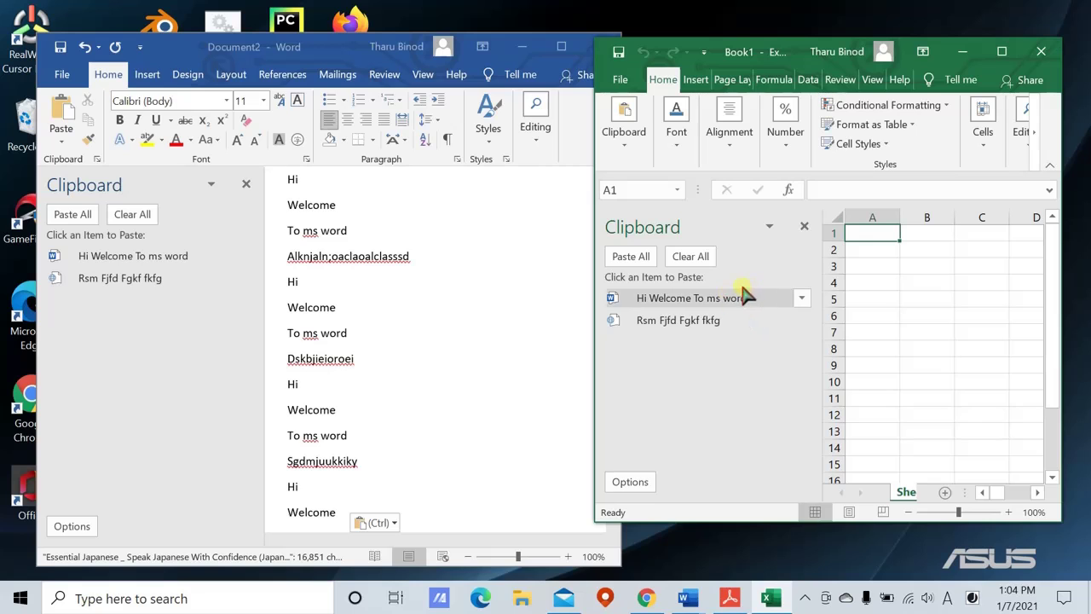
# - Reopen Excel's Clipboard pane to show the two shared clipboard items
pyautogui.click(804, 229)
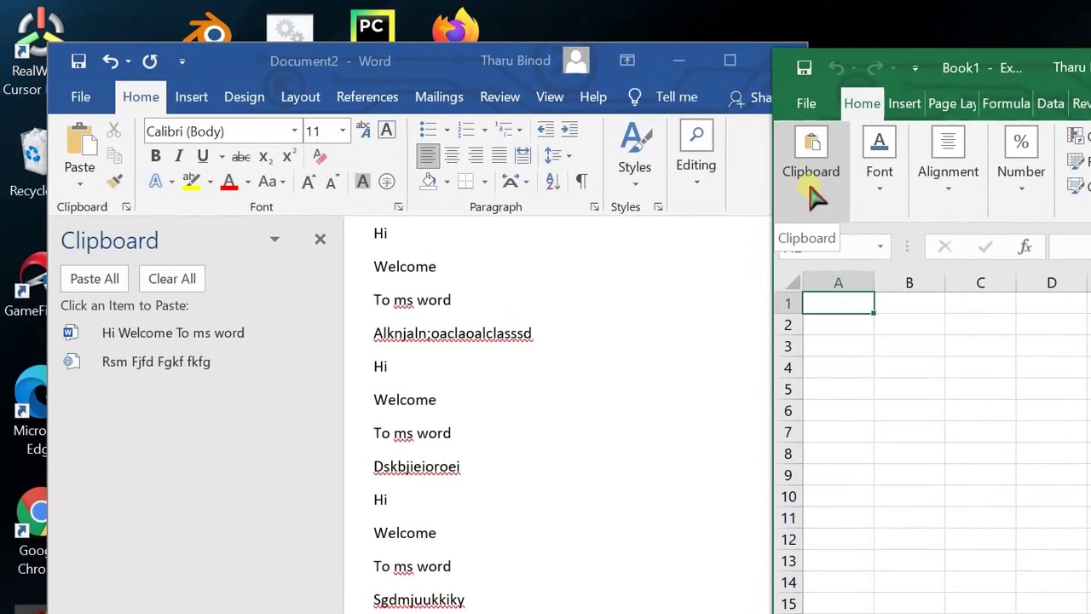
pyautogui.click(644, 156)
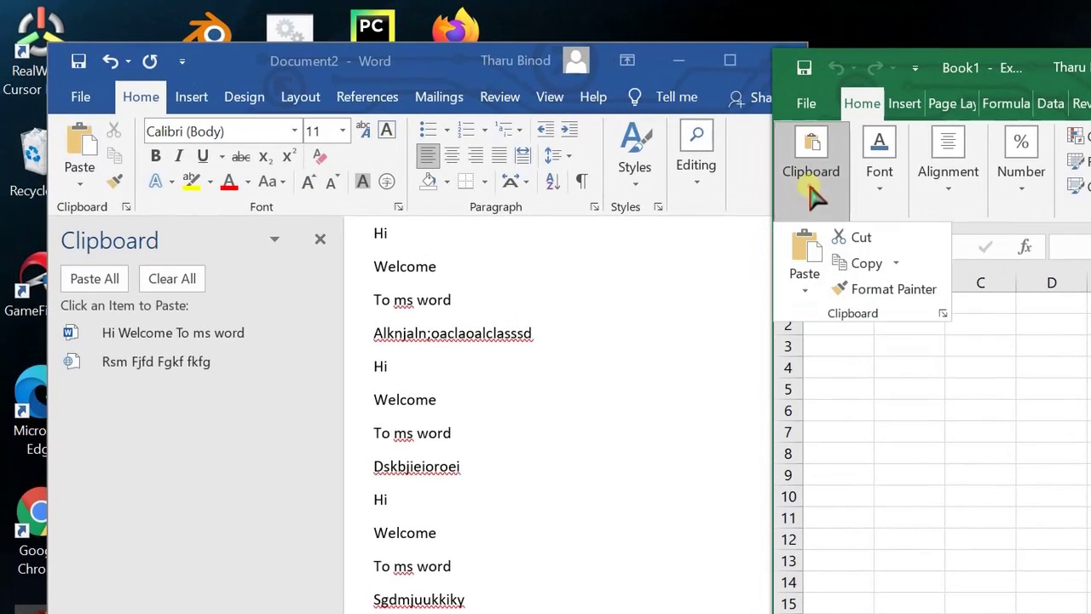
pyautogui.click(941, 314)
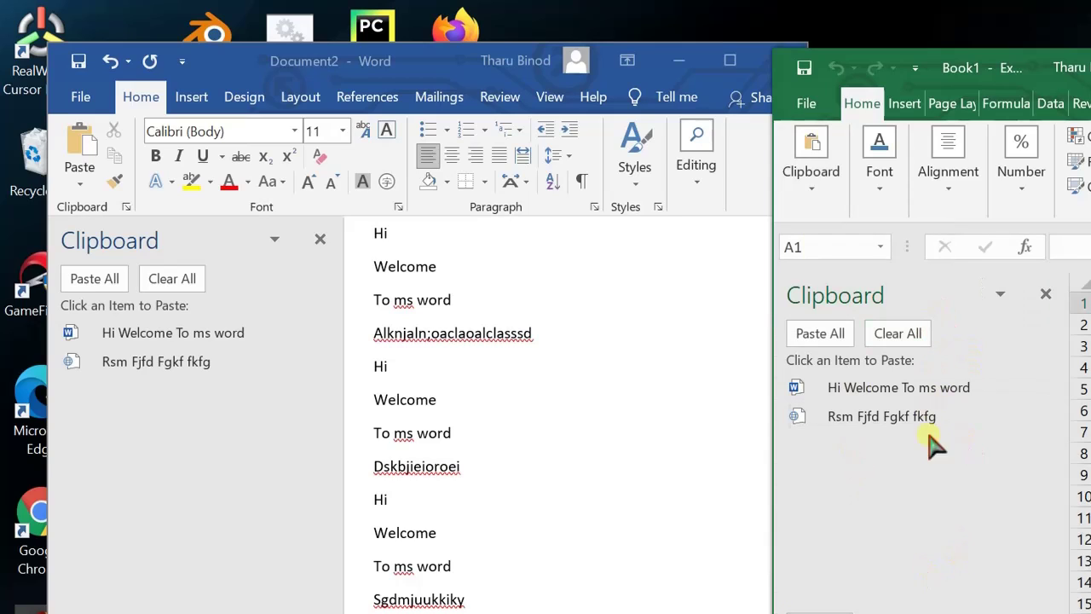
pyautogui.scroll(5, 397, 317)
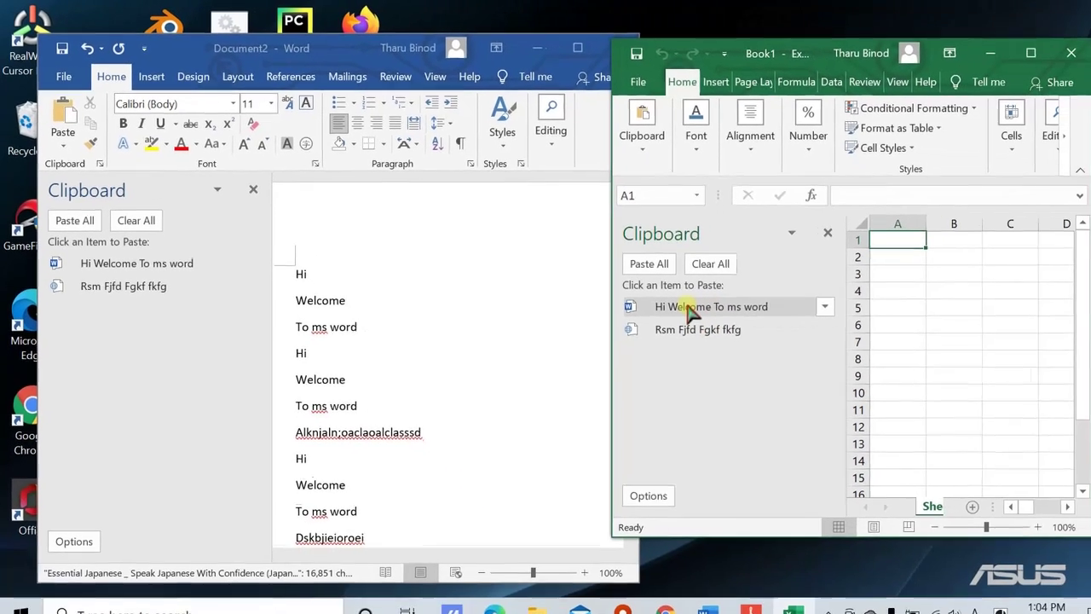
# - Paste Hi/Welcome/To ms word into A1:A3 and the Rsm/Fjfd/Fgkf/fkfg table at A7
pyautogui.click(686, 298)
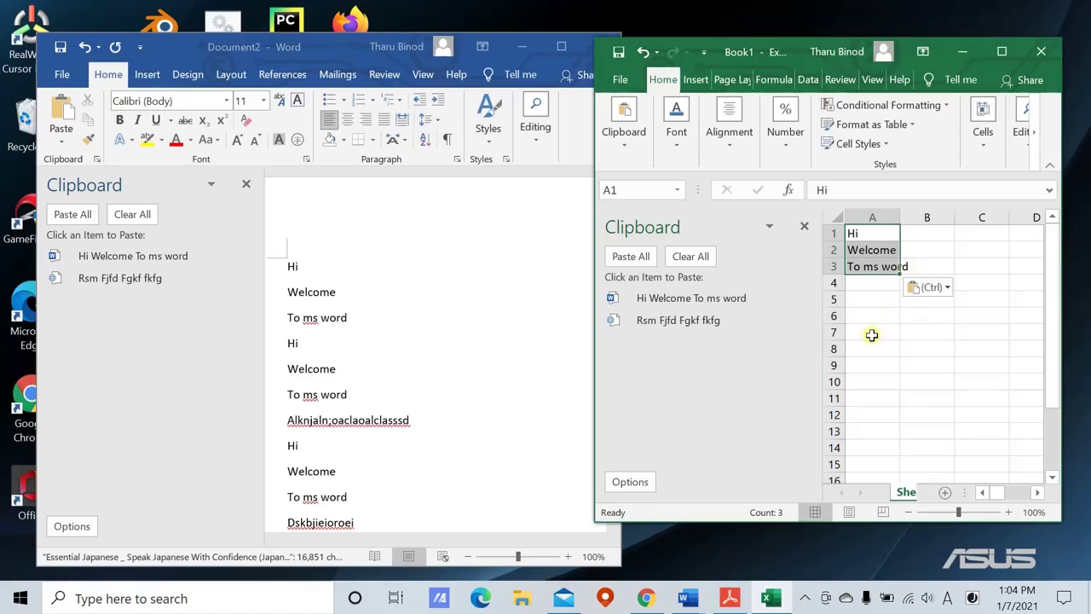
pyautogui.click(873, 331)
pyautogui.click(581, 375)
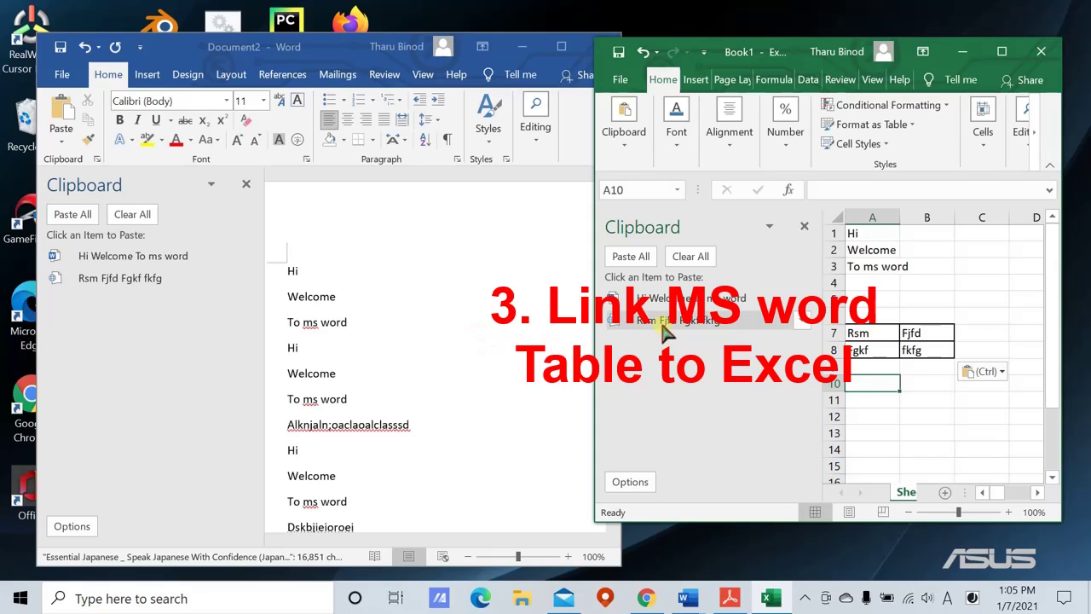
pyautogui.click(69, 103)
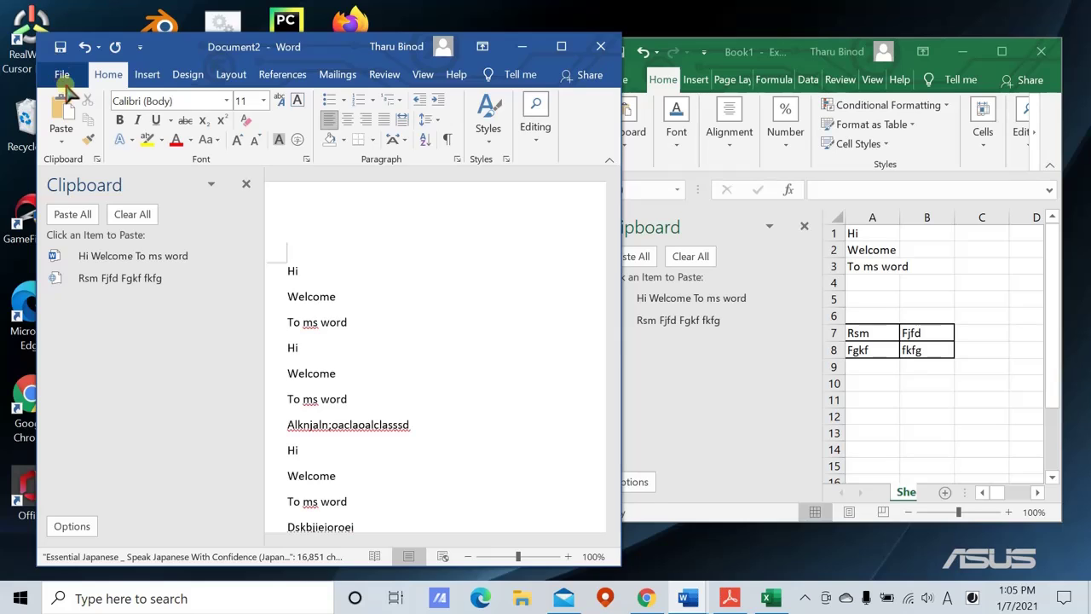
# - Create a new blank document and insert a three-column, two-row table
pyautogui.click(62, 77)
pyautogui.click(243, 183)
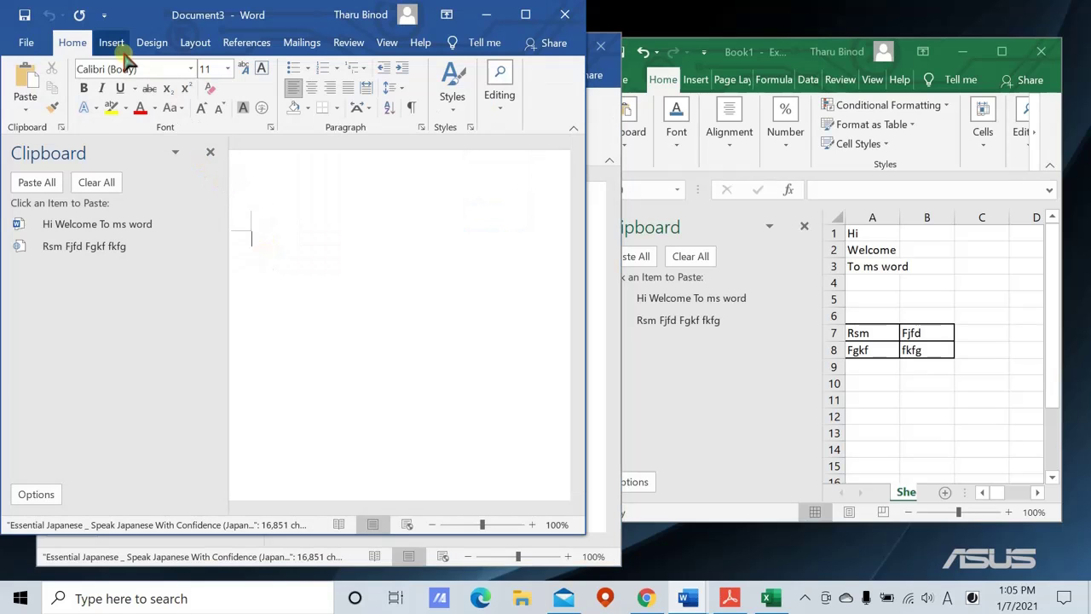
pyautogui.click(118, 44)
pyautogui.click(71, 85)
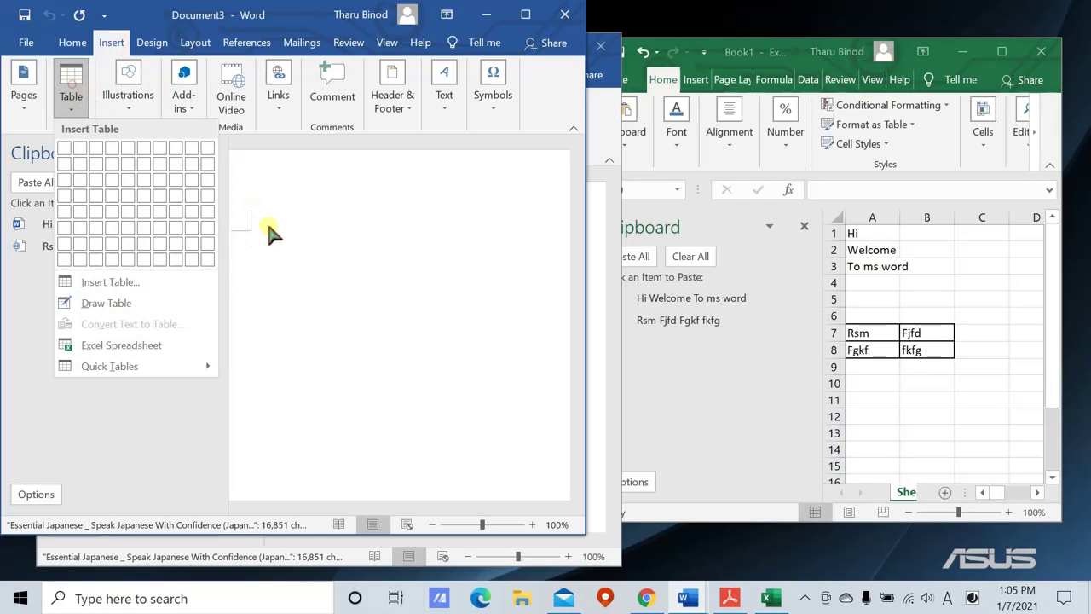
pyautogui.click(96, 166)
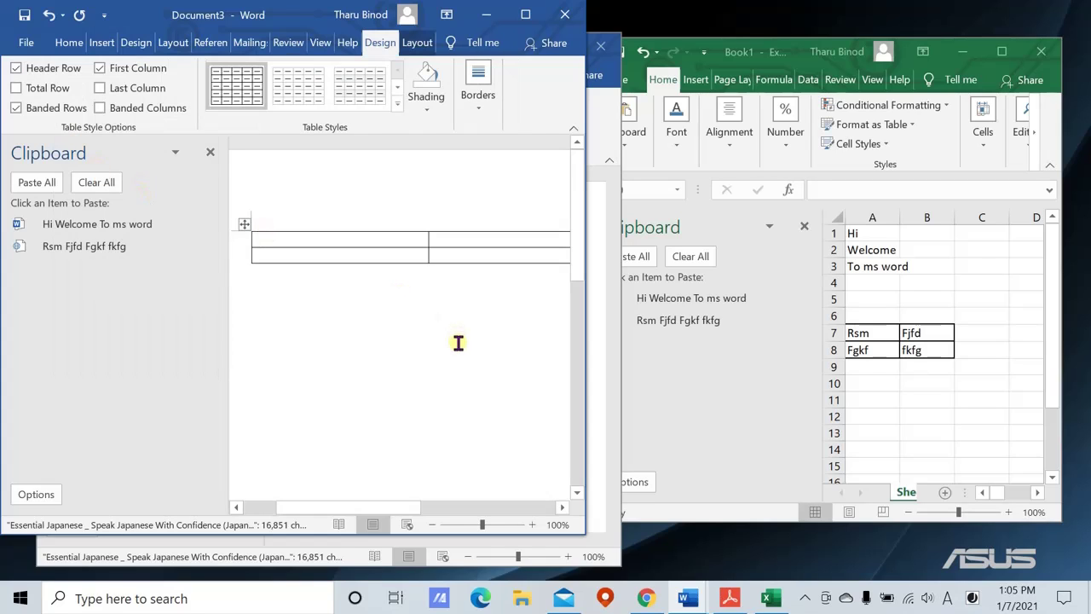
# - Fill the table with Ram, Tab, Wjfvf and Fsfk, Glgk, flsk, then select both rows
pyautogui.write('Efk;sosklk')
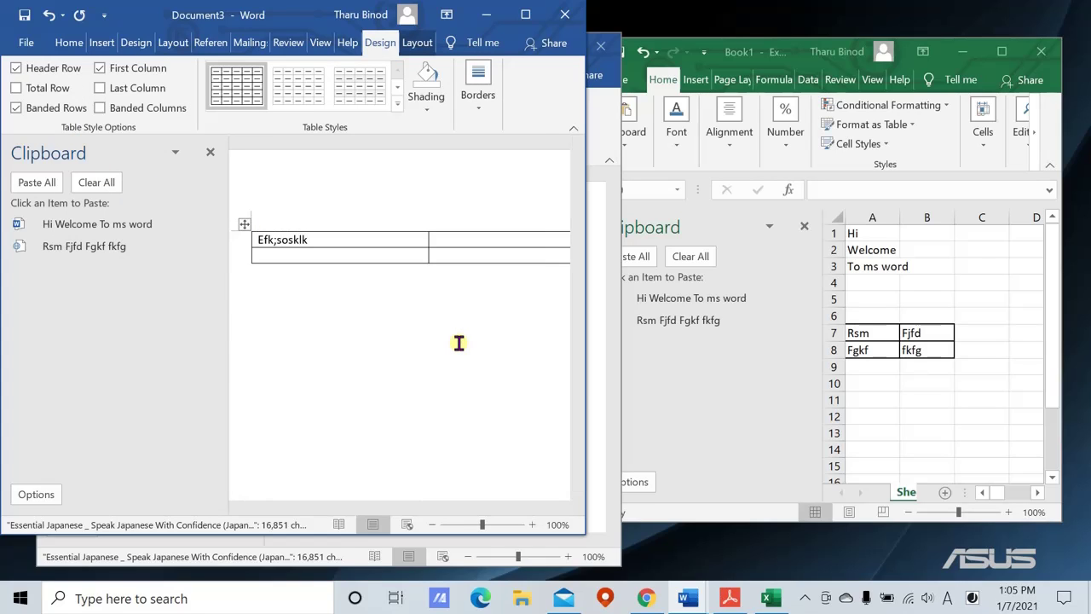
pyautogui.press('BackSpace')
pyautogui.press('BackSpace')
pyautogui.press('BackSpace')
pyautogui.press('Tab')
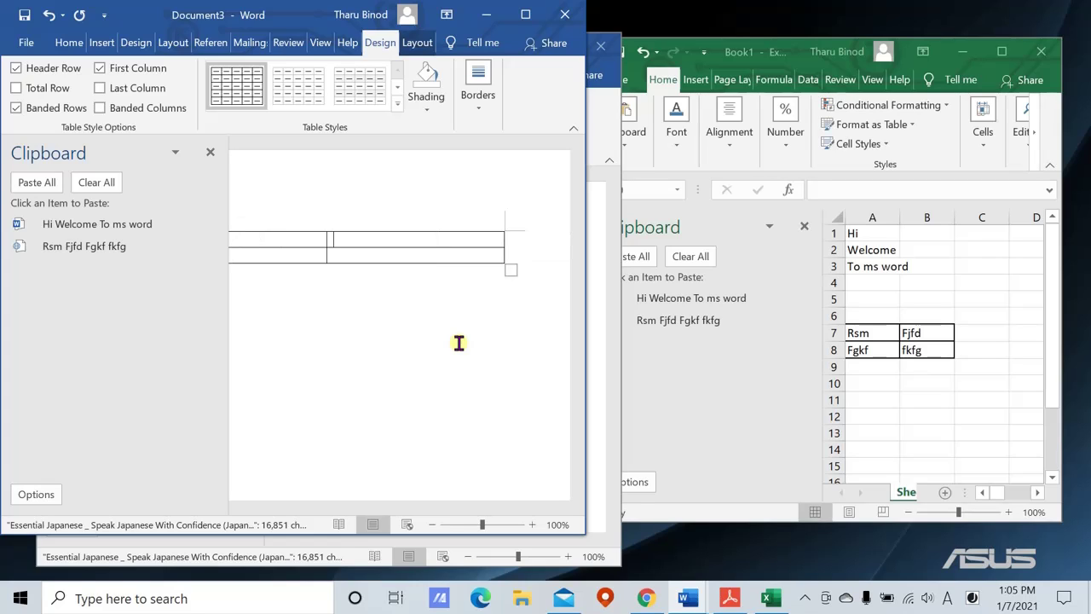
pyautogui.write('Wjfvf')
pyautogui.press('Return')
pyautogui.press('BackSpace')
pyautogui.press('Tab')
pyautogui.press('Tab')
pyautogui.press('Tab')
pyautogui.write('flsk')
pyautogui.click(449, 312)
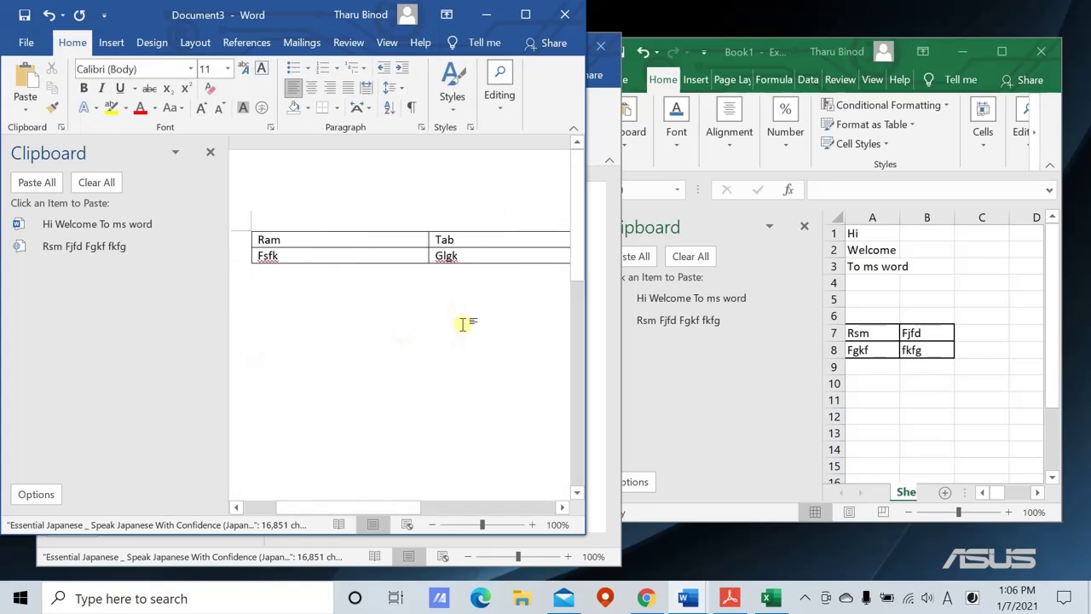
pyautogui.click(260, 240)
pyautogui.moveTo(290, 245); pyautogui.dragTo(537, 249)
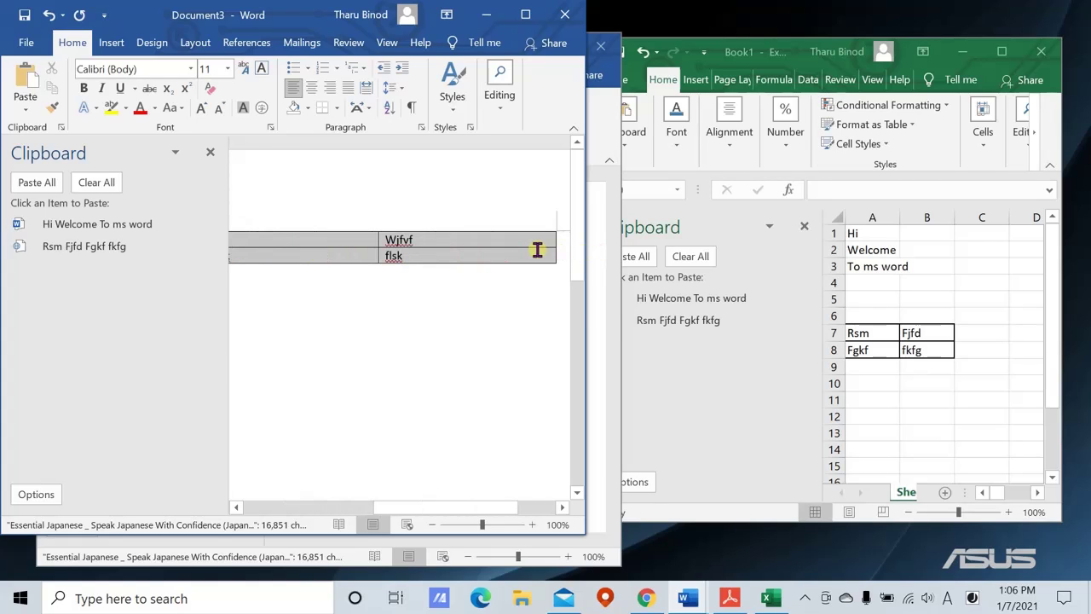
# - Copy the Word table and paste it into A3 of a new Excel worksheet, keeping source formatting
pyautogui.rightClick(368, 247)
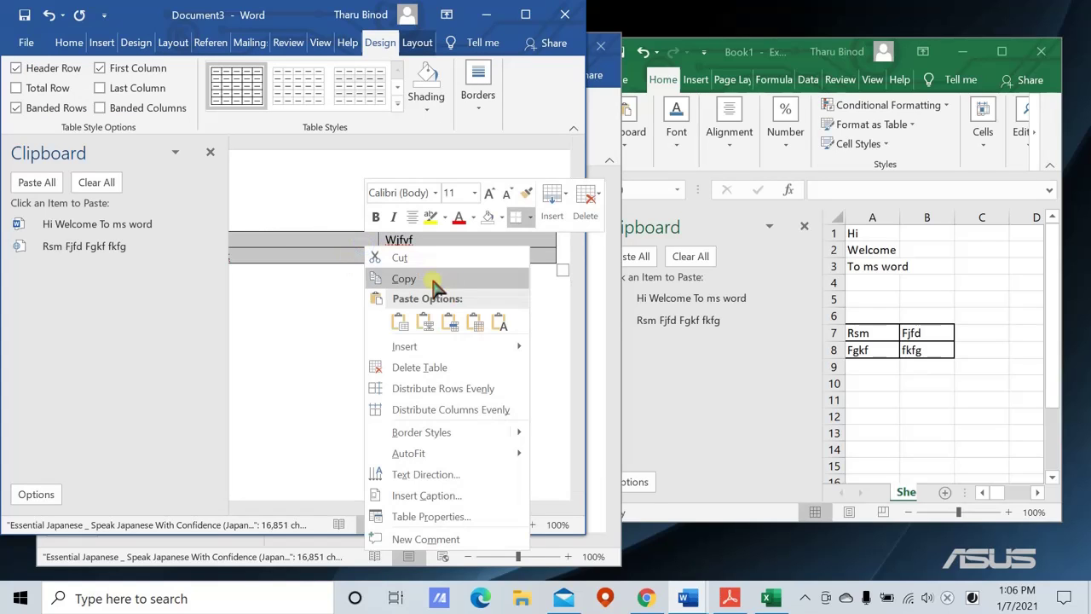
pyautogui.click(431, 281)
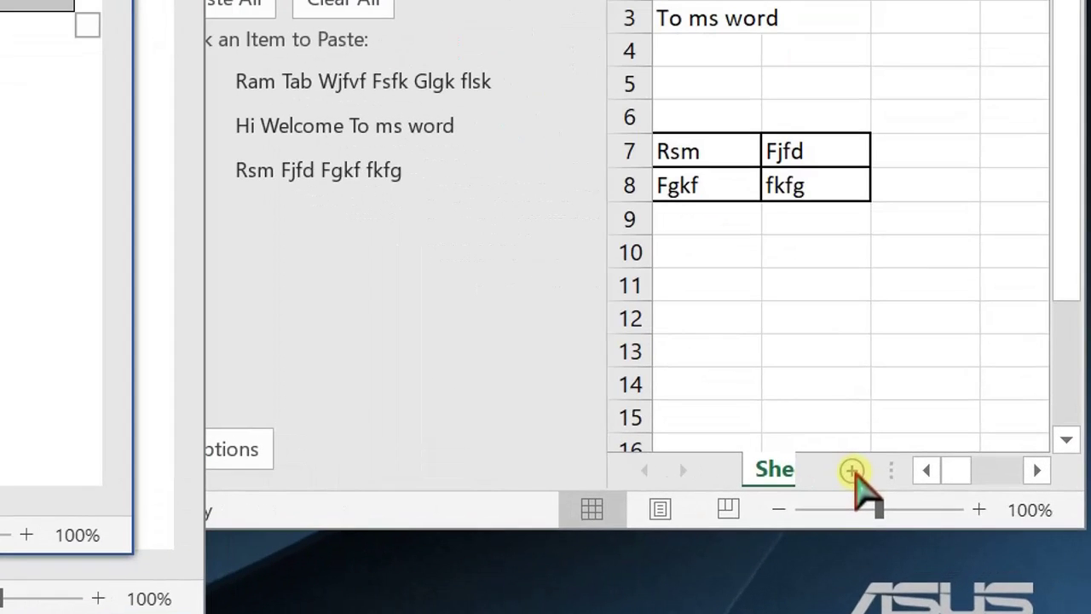
pyautogui.click(852, 469)
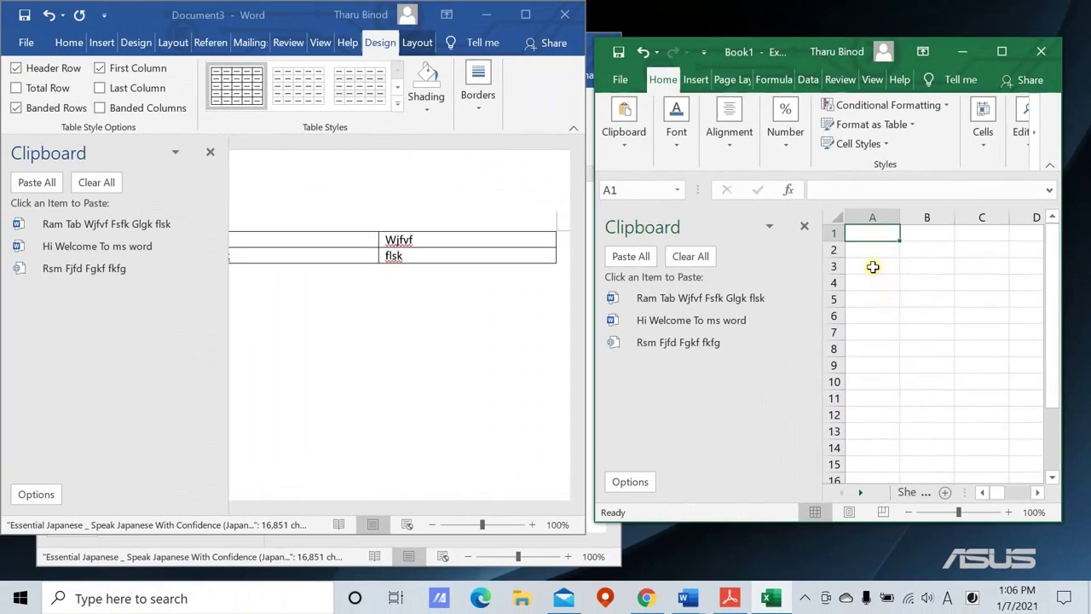
pyautogui.rightClick(871, 263)
pyautogui.click(909, 263)
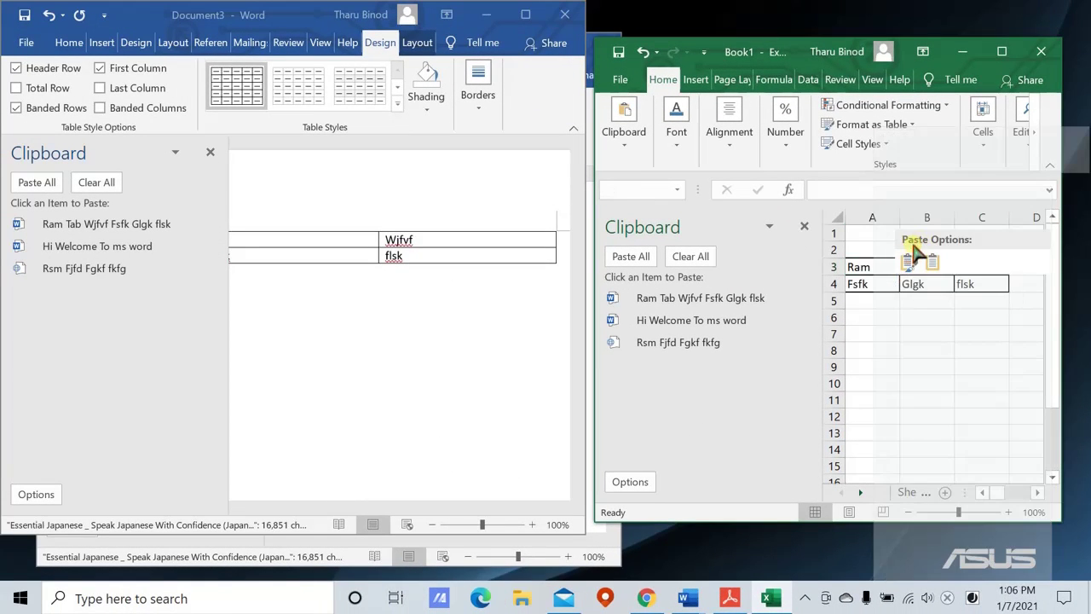
pyautogui.click(908, 262)
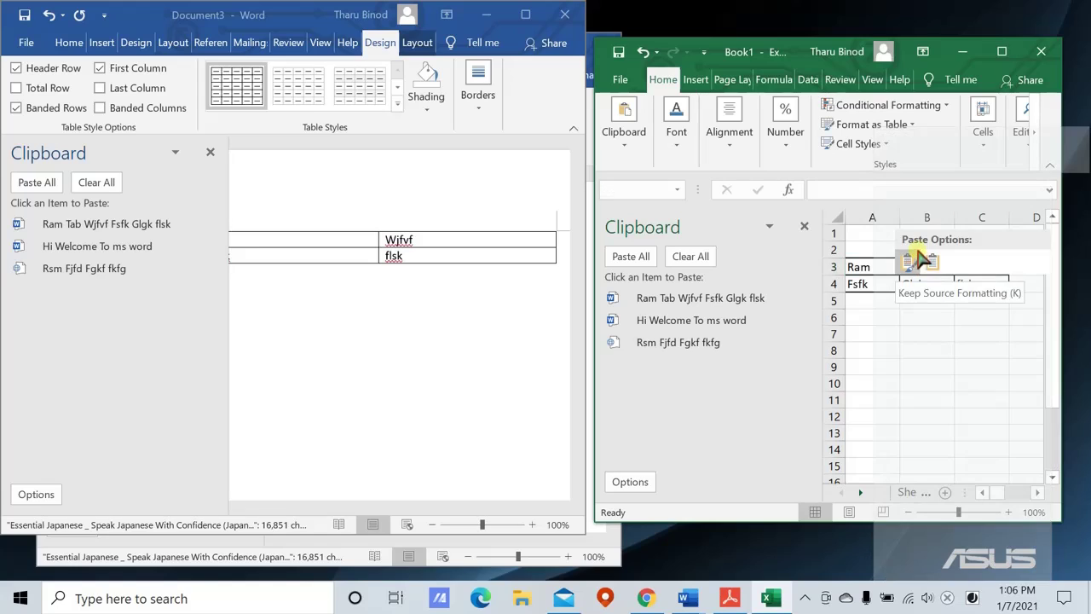
pyautogui.click(910, 264)
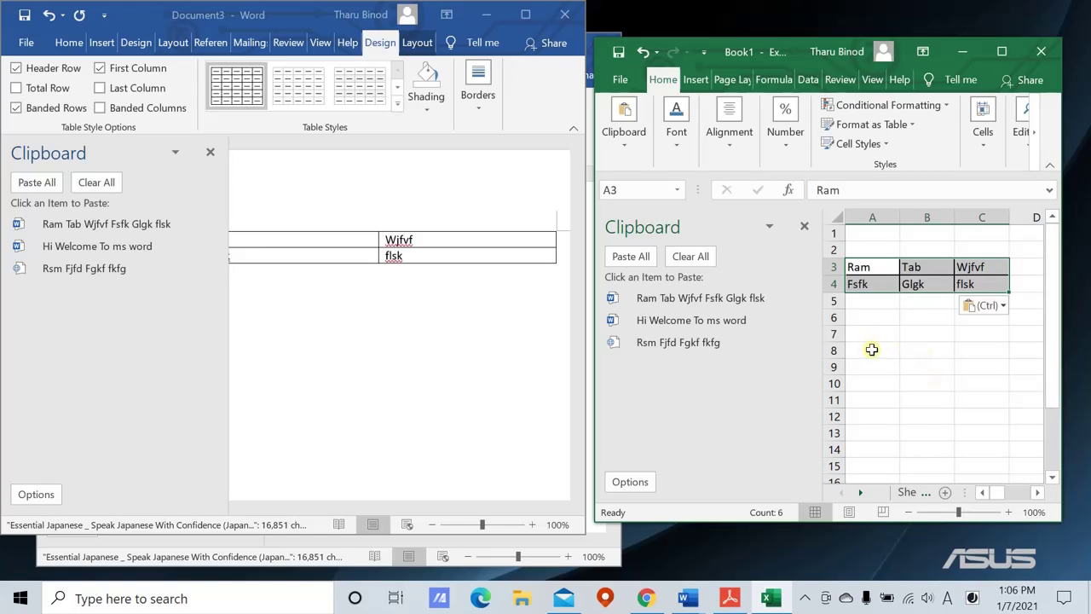
# - Paste-link the Word table at A7 as a Microsoft Word Document Object
pyautogui.rightClick(872, 332)
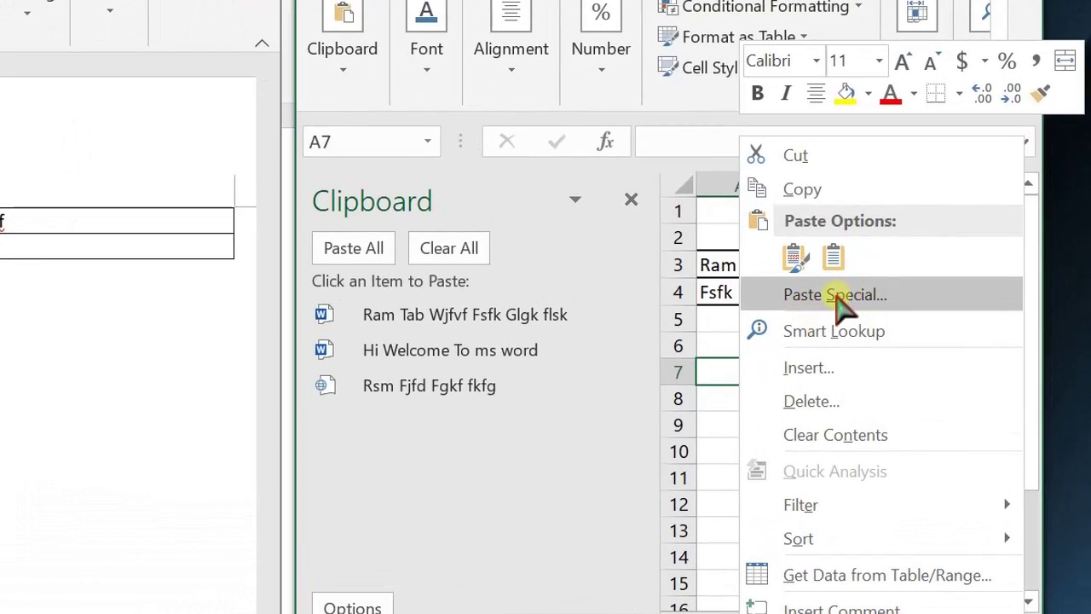
pyautogui.click(837, 296)
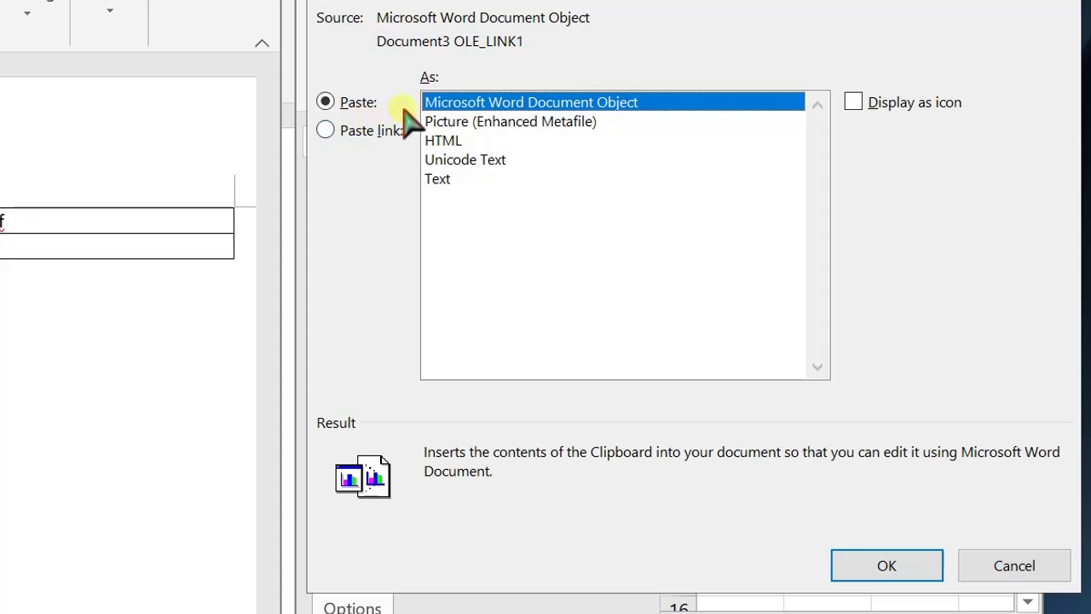
pyautogui.click(326, 131)
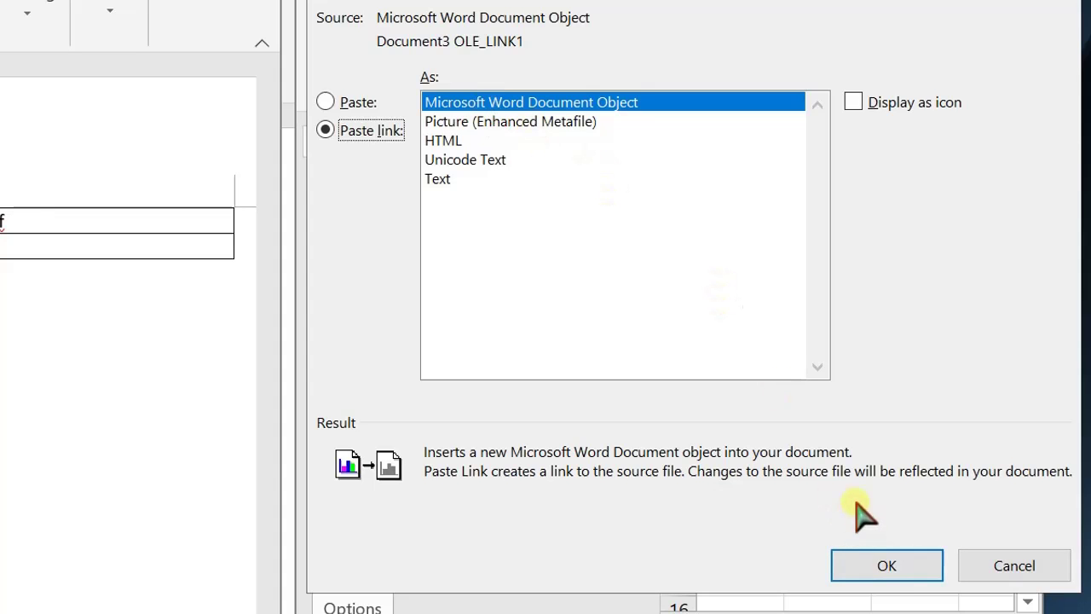
pyautogui.click(879, 573)
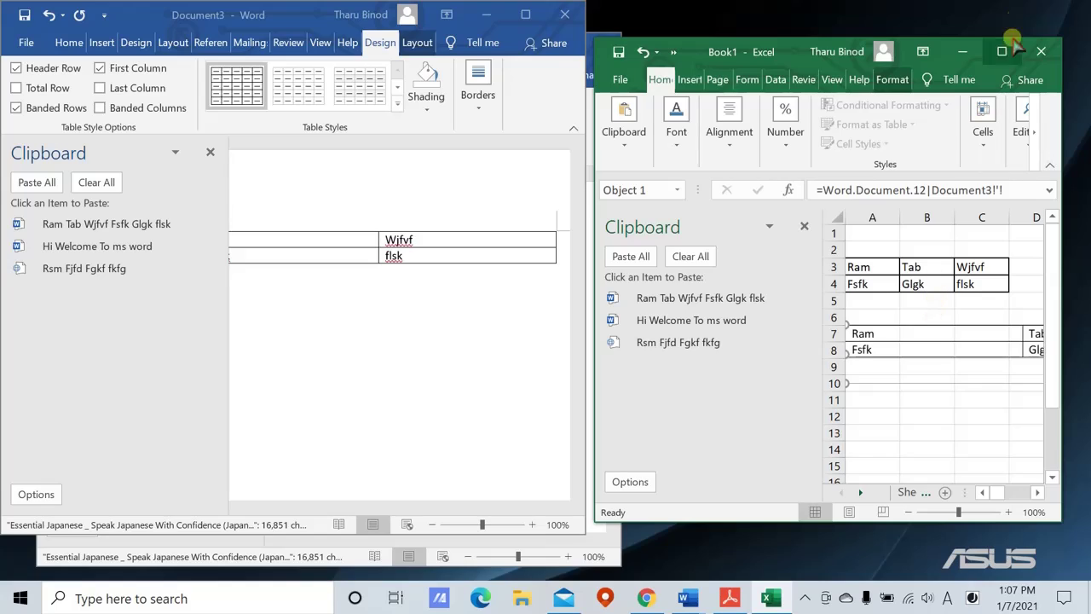
# - Move the linked table object so it starts in column B at row 7
pyautogui.click(1002, 51)
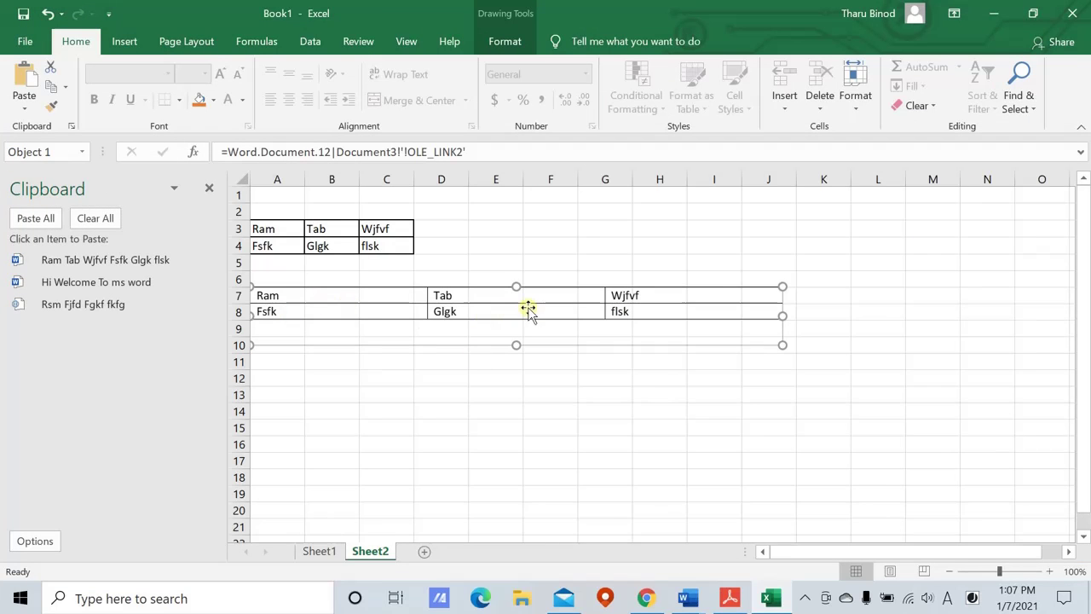
pyautogui.moveTo(515, 307); pyautogui.dragTo(582, 289)
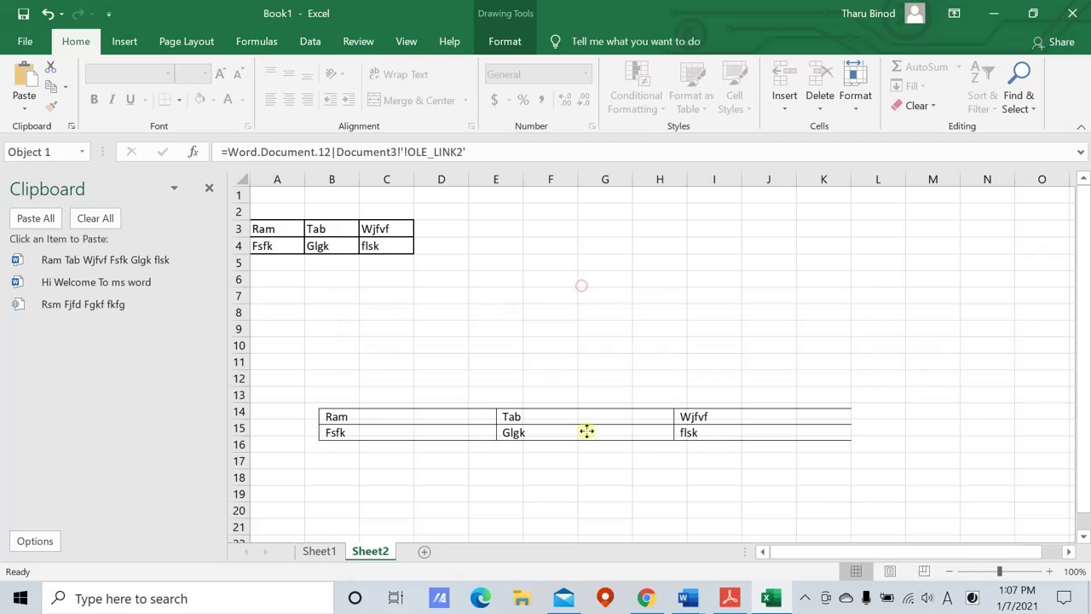
pyautogui.moveTo(582, 288)
pyautogui.mouseDown()
pyautogui.moveTo(576, 341)
pyautogui.moveTo(552, 303)
pyautogui.mouseUp()
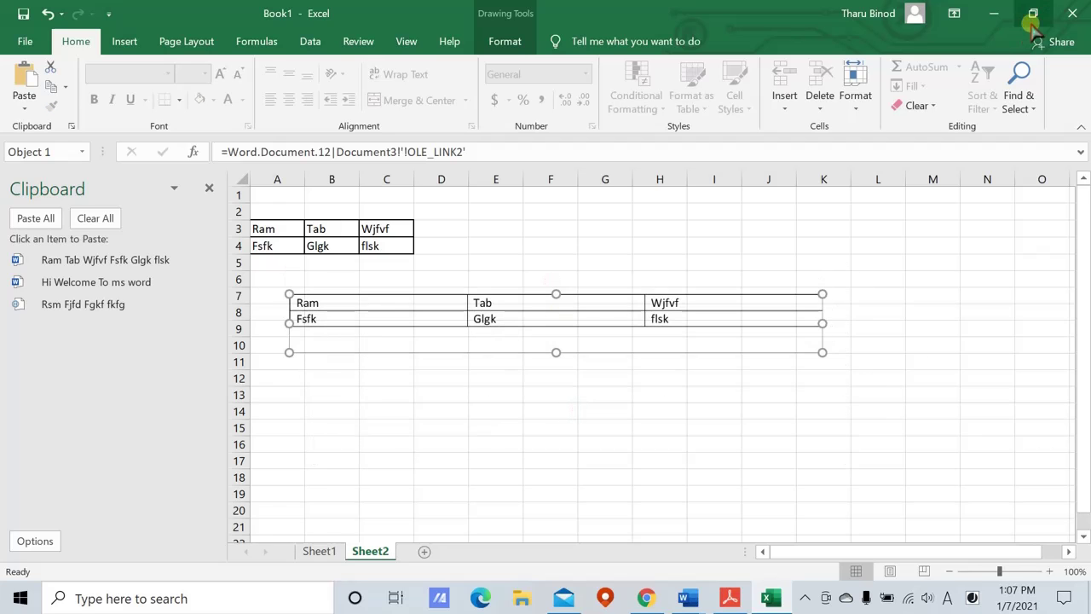
pyautogui.click(1032, 14)
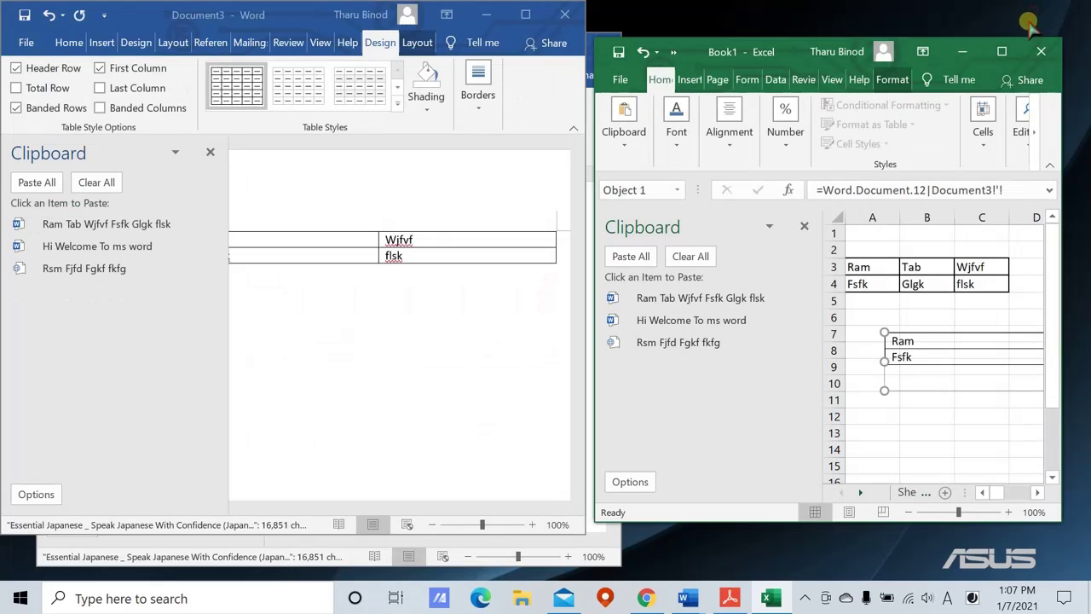
# - Open the linked object's source document, Document3, in Word
pyautogui.doubleClick(916, 342)
pyautogui.click(912, 346)
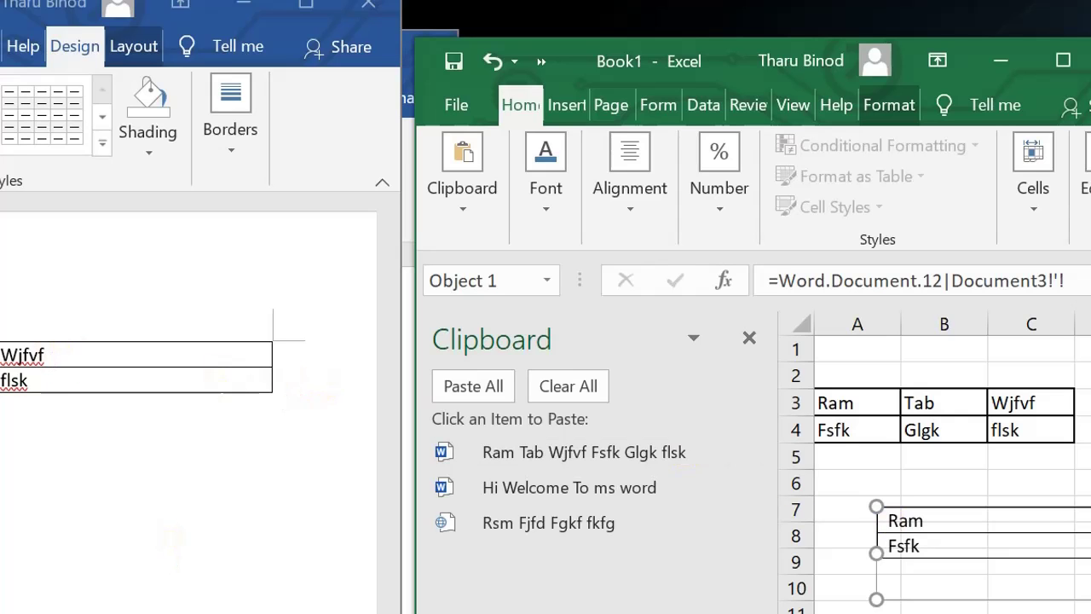
pyautogui.click(78, 370)
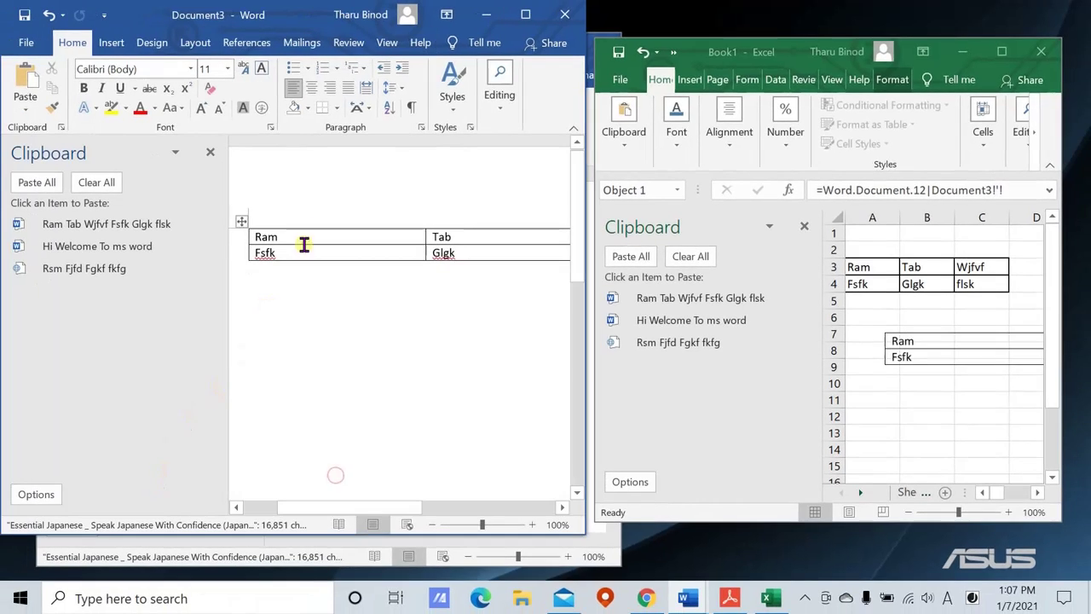
# - Change the first table cell from 'Ram' to 'Raj' and select the table rows
pyautogui.click(294, 246)
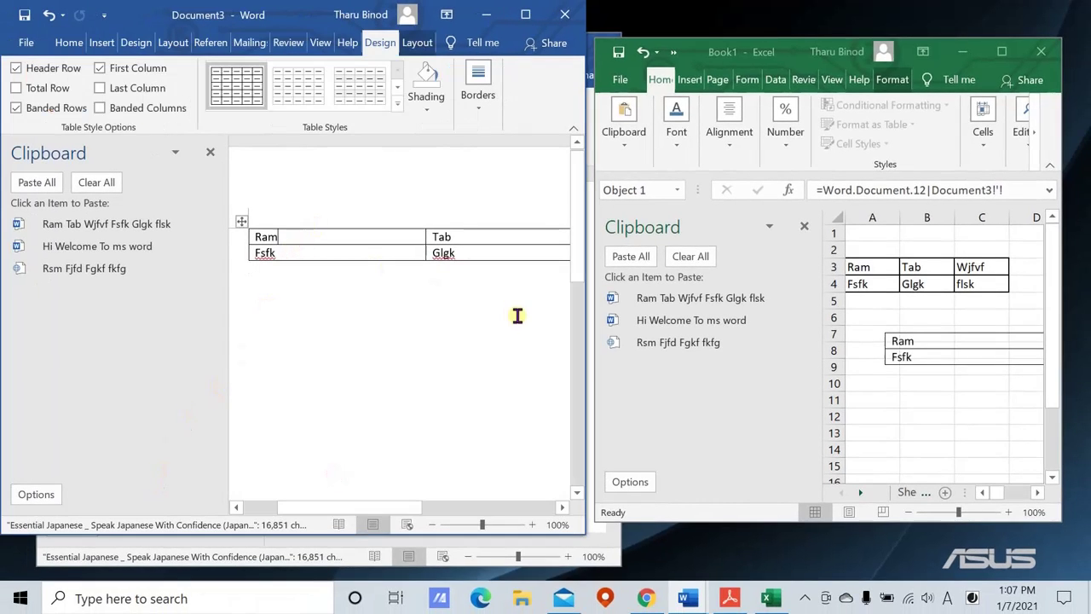
pyautogui.press('BackSpace')
pyautogui.press('BackSpace')
pyautogui.press('BackSpace')
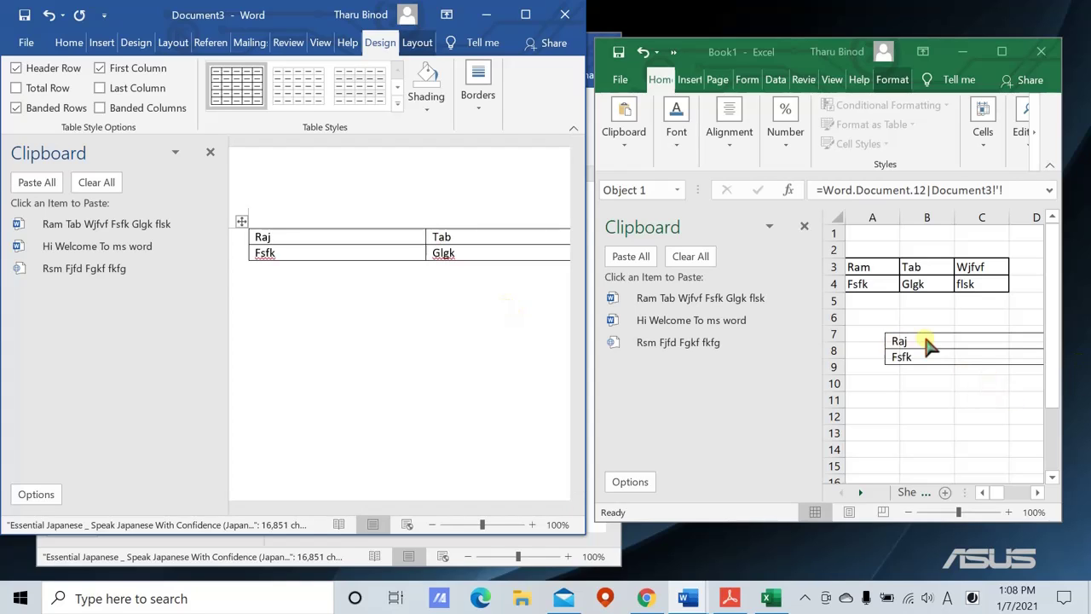
pyautogui.moveTo(253, 239); pyautogui.dragTo(552, 261)
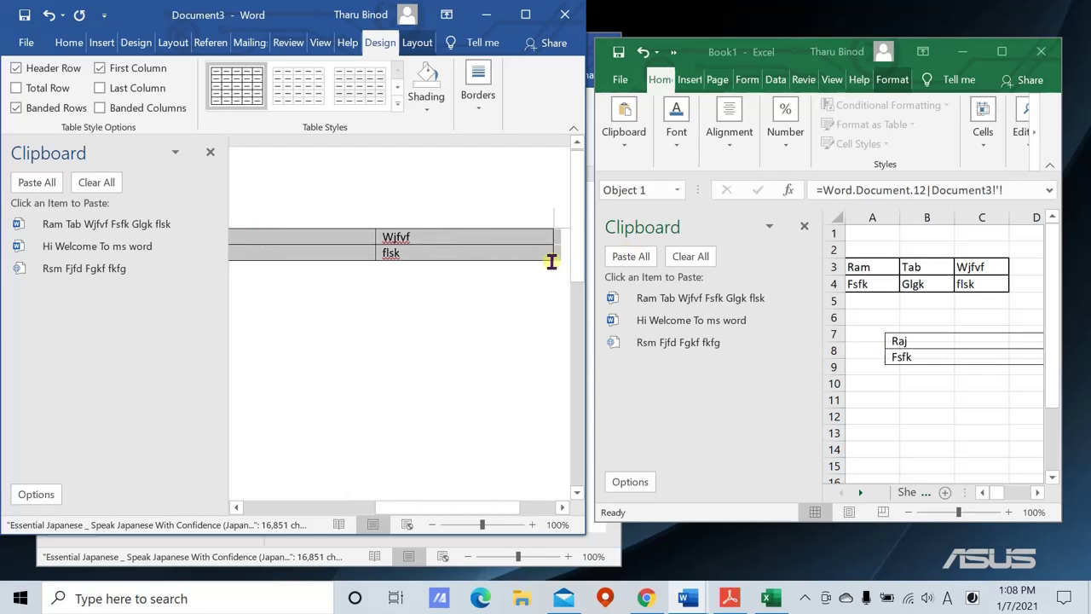
# - Copy the updated table and paste-link it as HTML into A4 of another new worksheet
pyautogui.rightClick(498, 234)
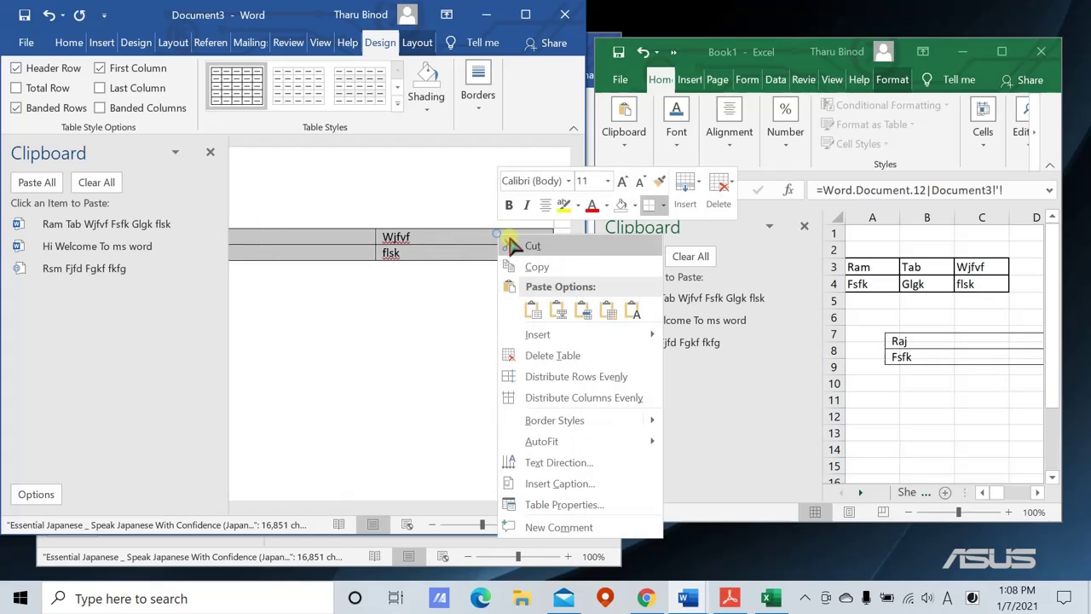
pyautogui.click(549, 270)
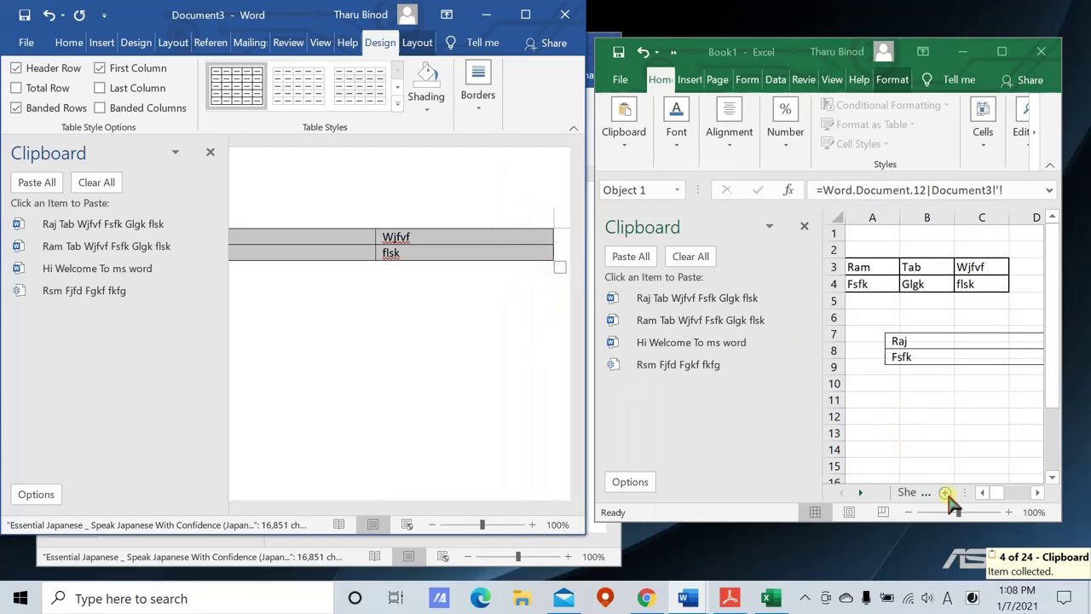
pyautogui.click(946, 494)
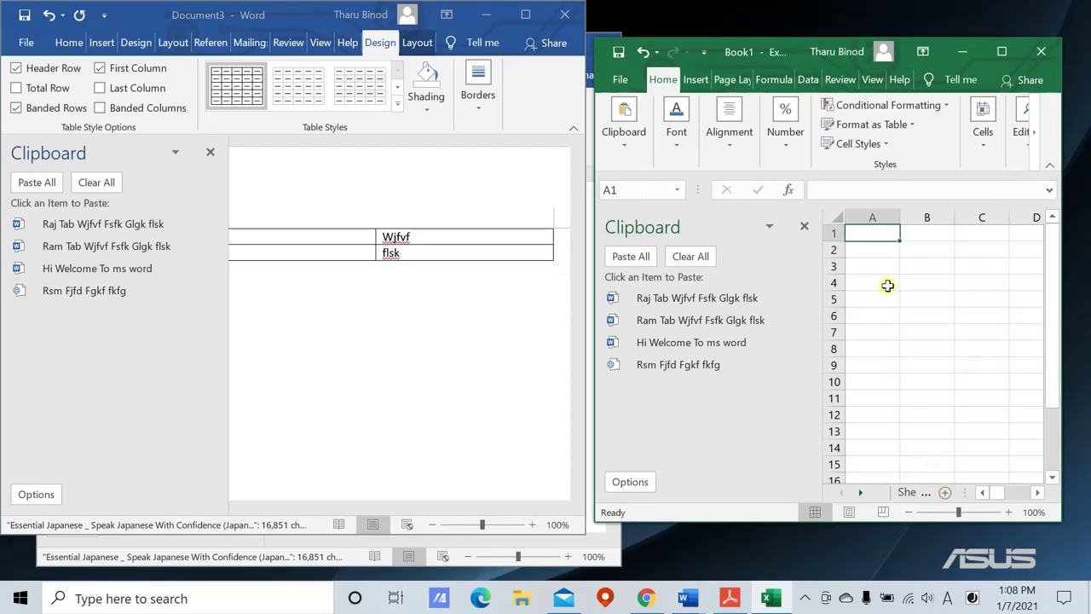
pyautogui.rightClick(889, 285)
pyautogui.click(935, 285)
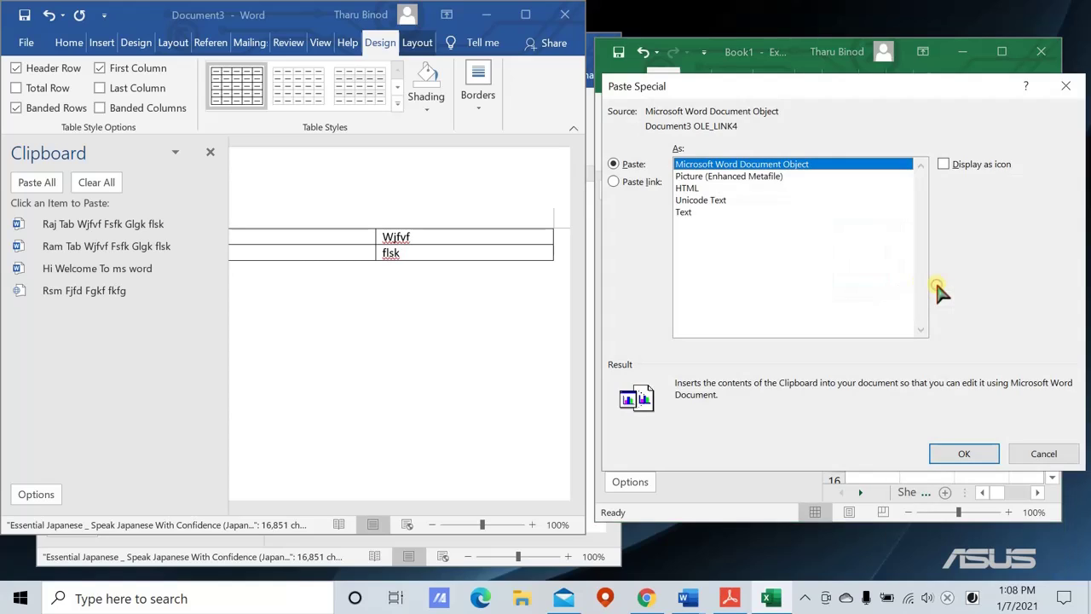
pyautogui.click(613, 180)
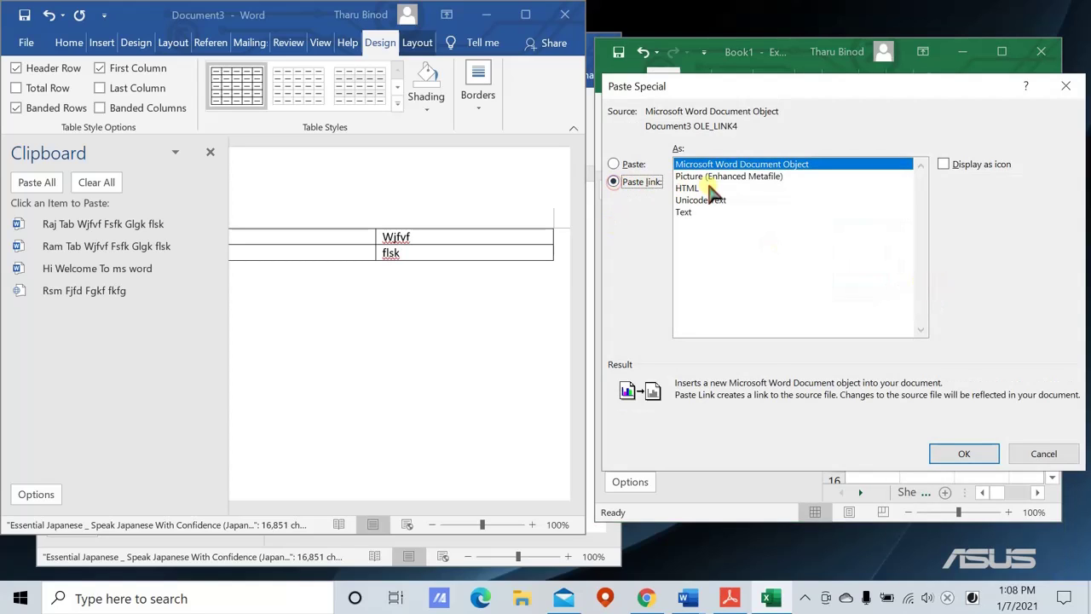
pyautogui.click(687, 188)
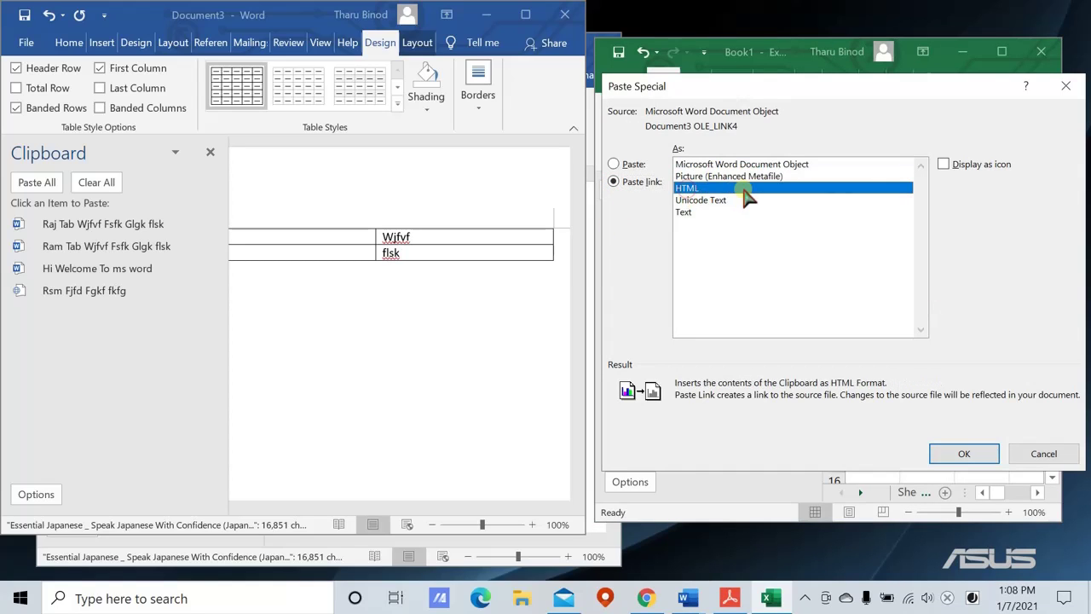
pyautogui.click(960, 451)
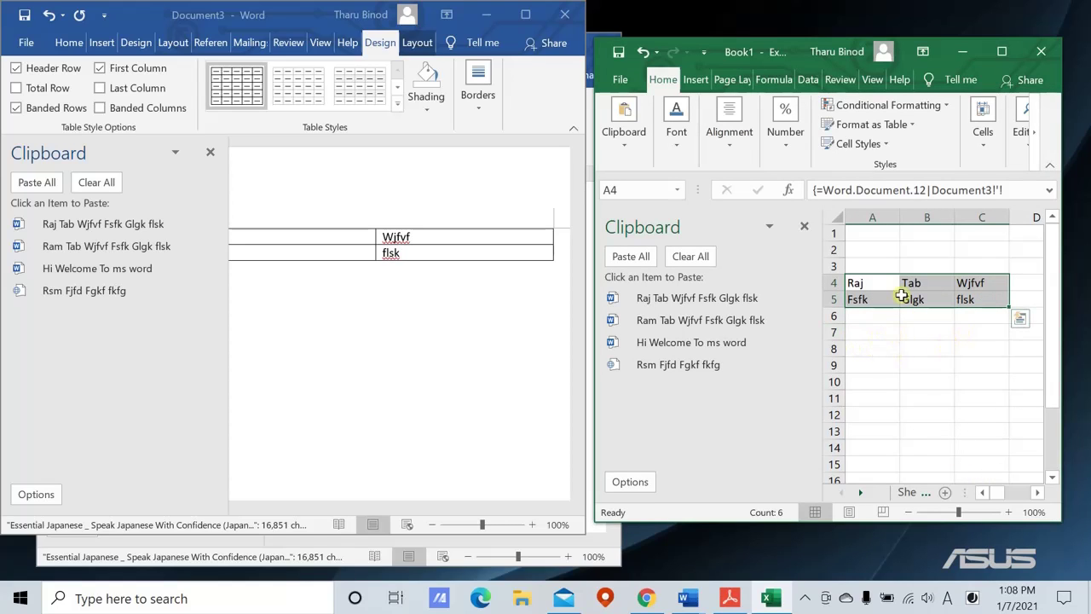
# - Try replacing 'Raj' in linked cell A4 with 'dsf', triggering the array warning
pyautogui.click(906, 364)
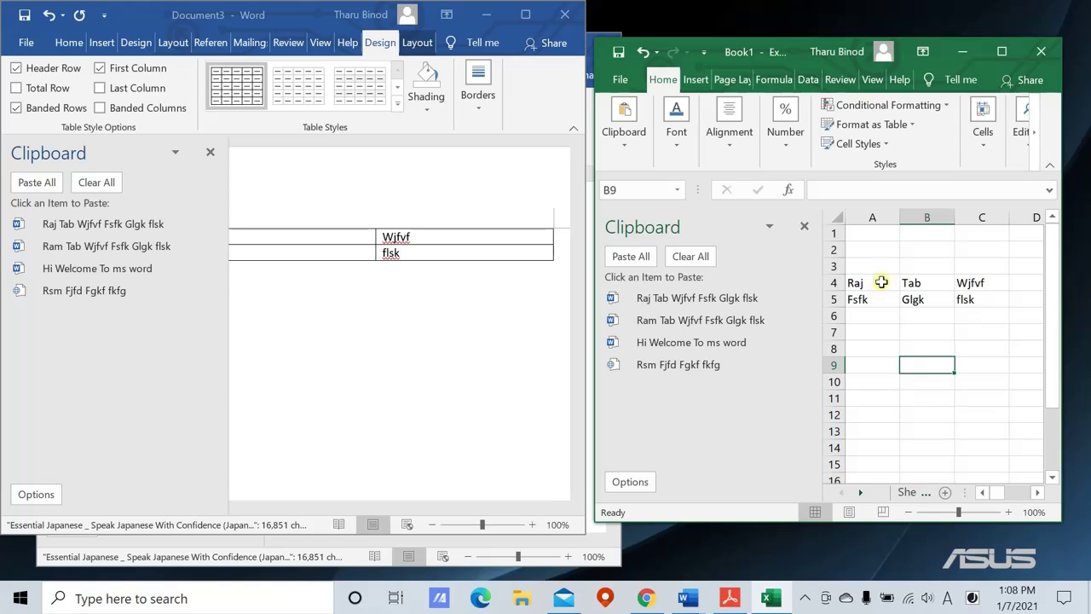
pyautogui.click(868, 283)
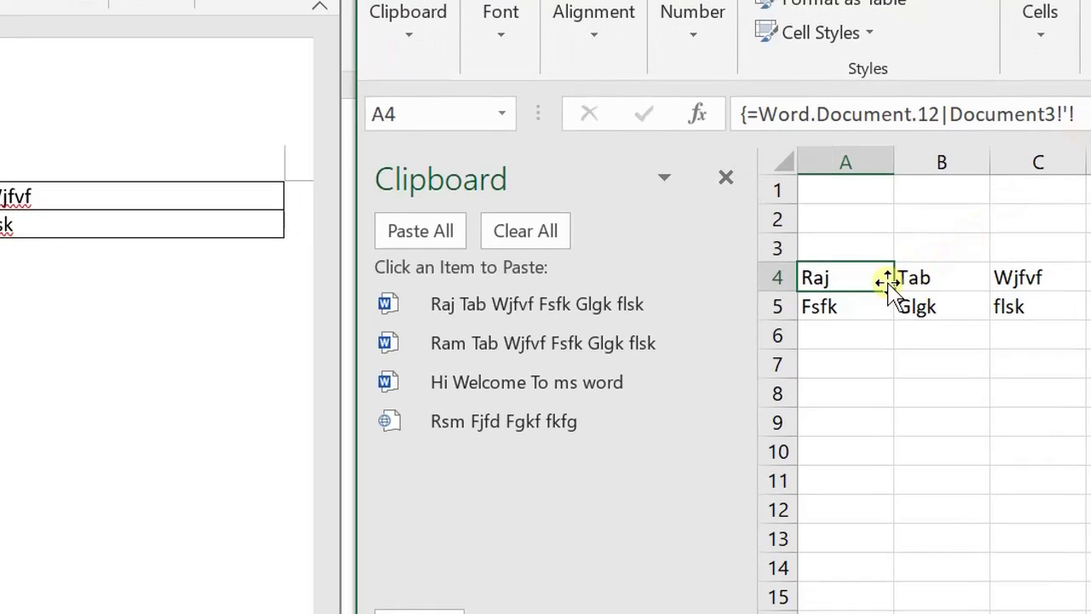
pyautogui.write('dsf')
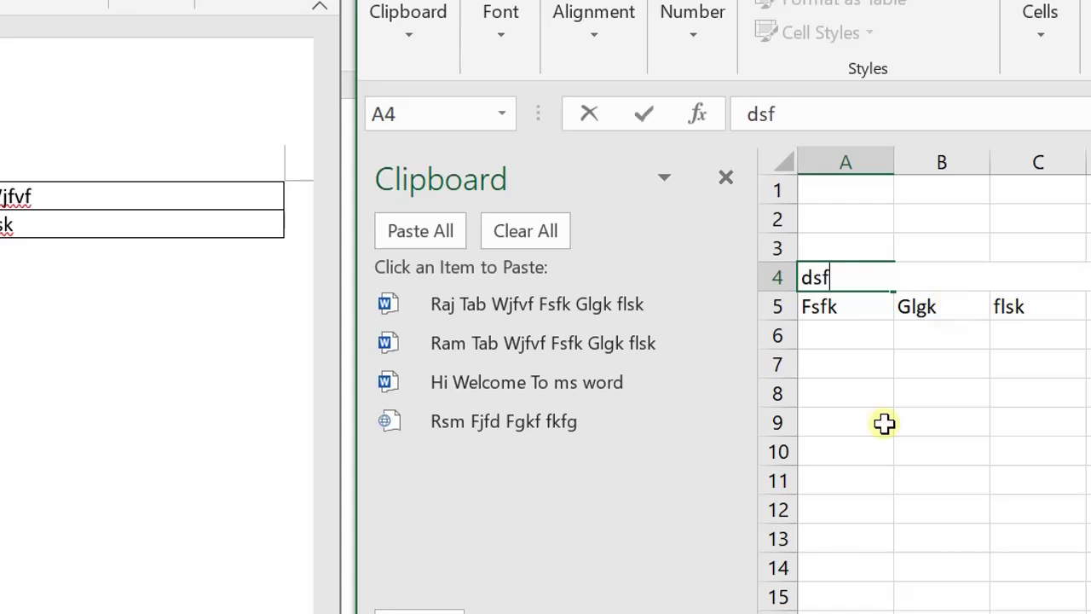
pyautogui.click(884, 424)
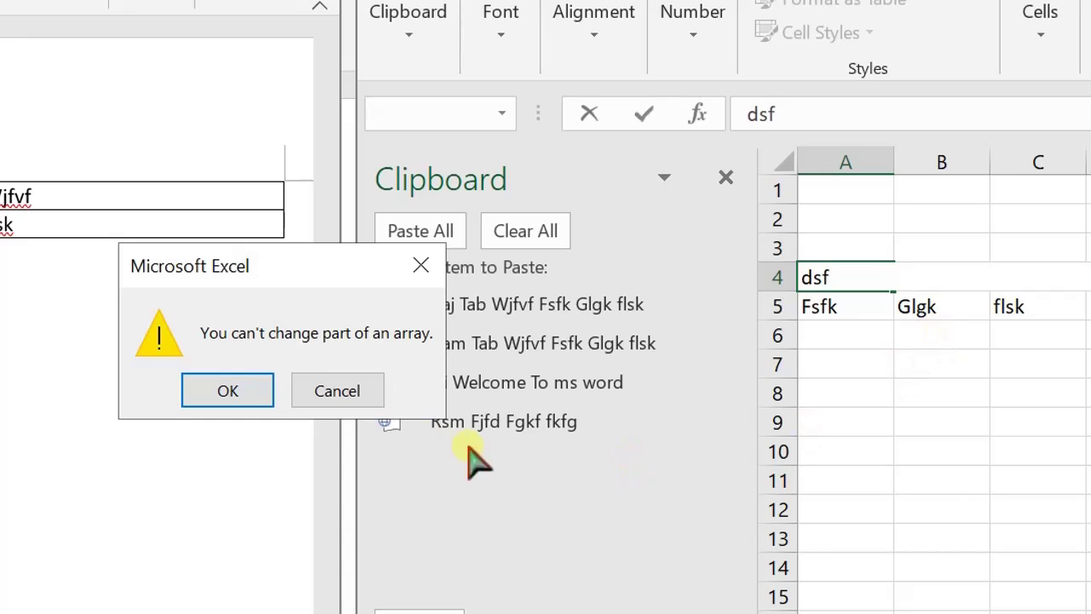
# - Dismiss the array warning and the cannot-quit message after trying to close Excel
pyautogui.click(242, 391)
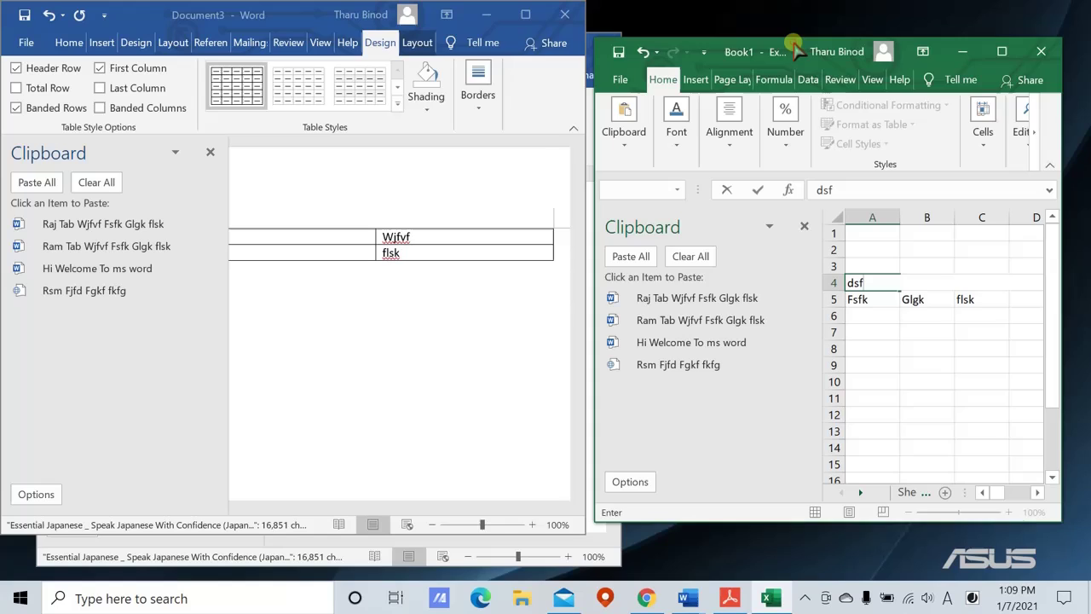
pyautogui.moveTo(794, 47); pyautogui.dragTo(614, 48)
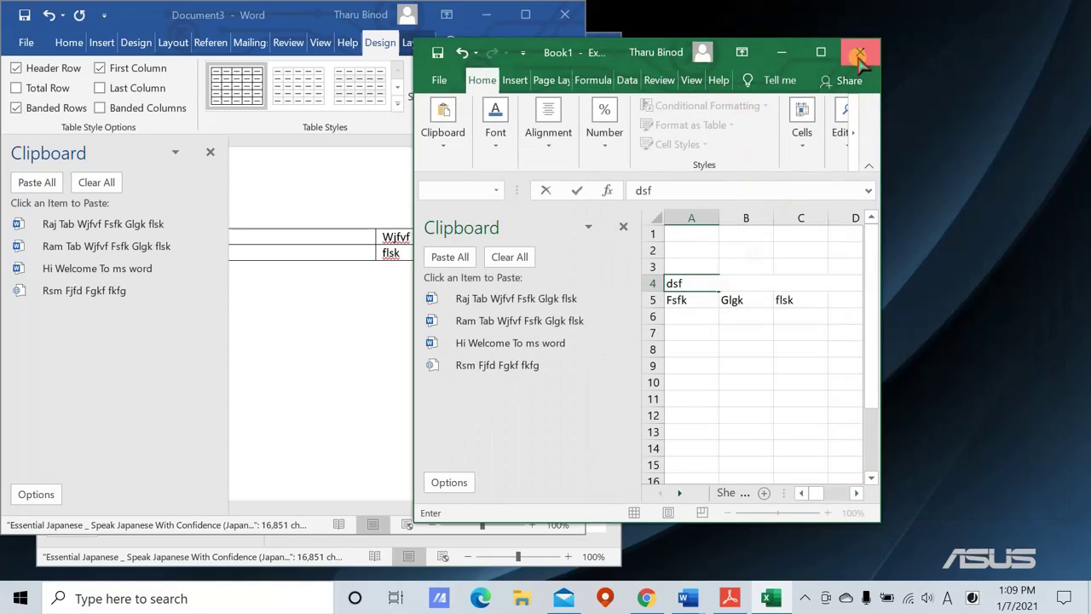
pyautogui.click(859, 53)
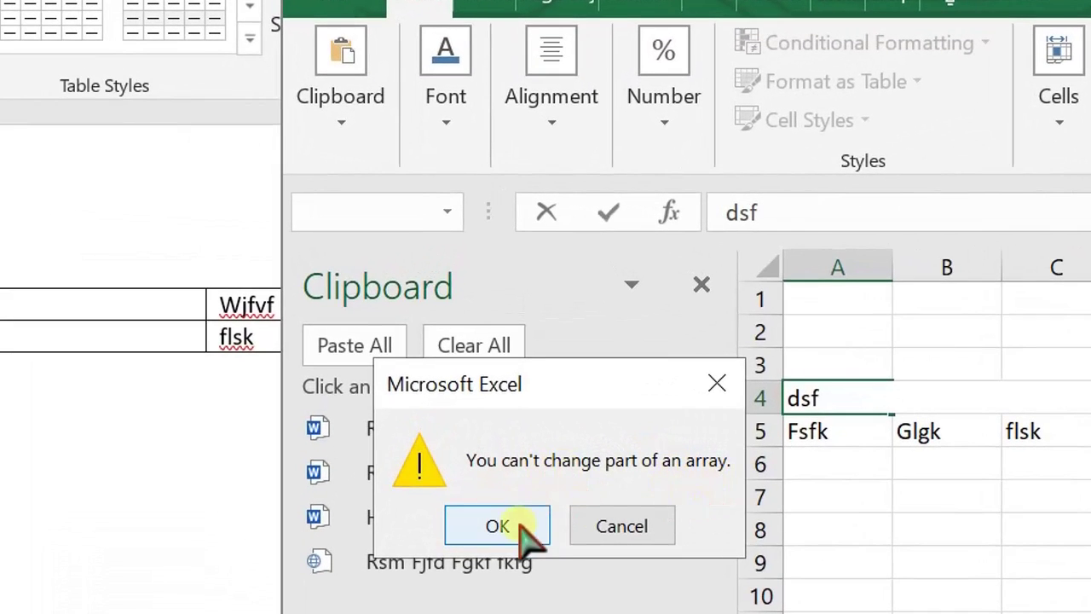
pyautogui.click(516, 526)
pyautogui.click(531, 521)
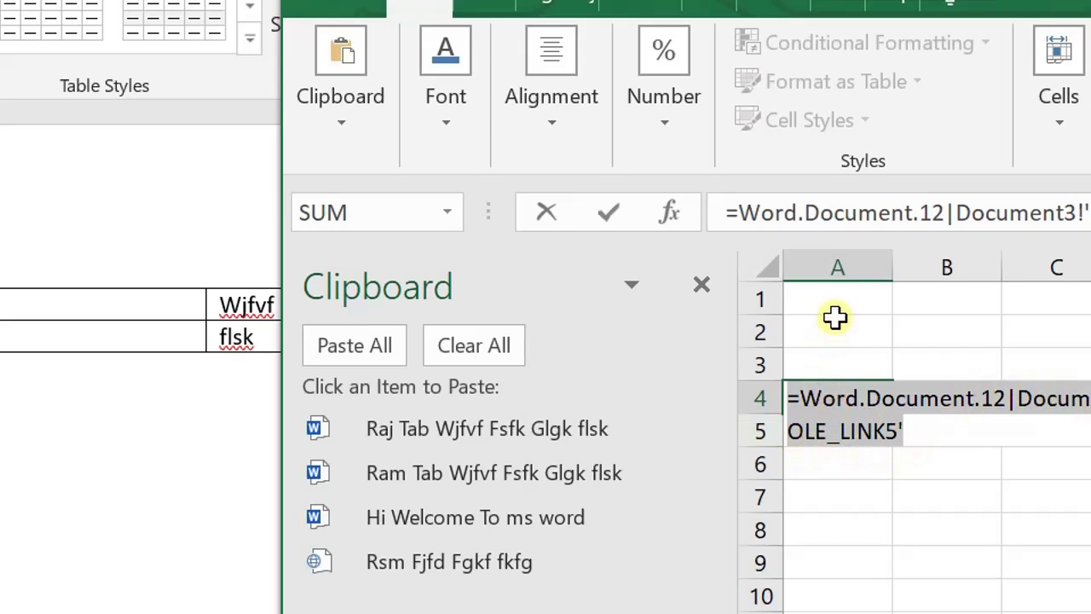
# - Cancel the SUM Function Arguments dialog and close Excel without saving
pyautogui.click(381, 215)
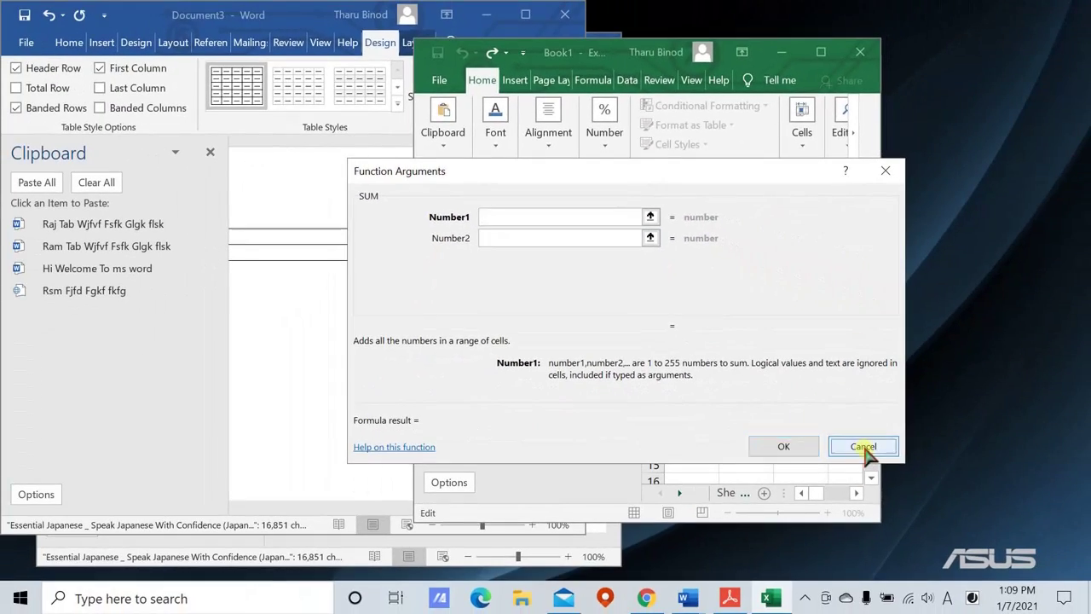
pyautogui.click(863, 446)
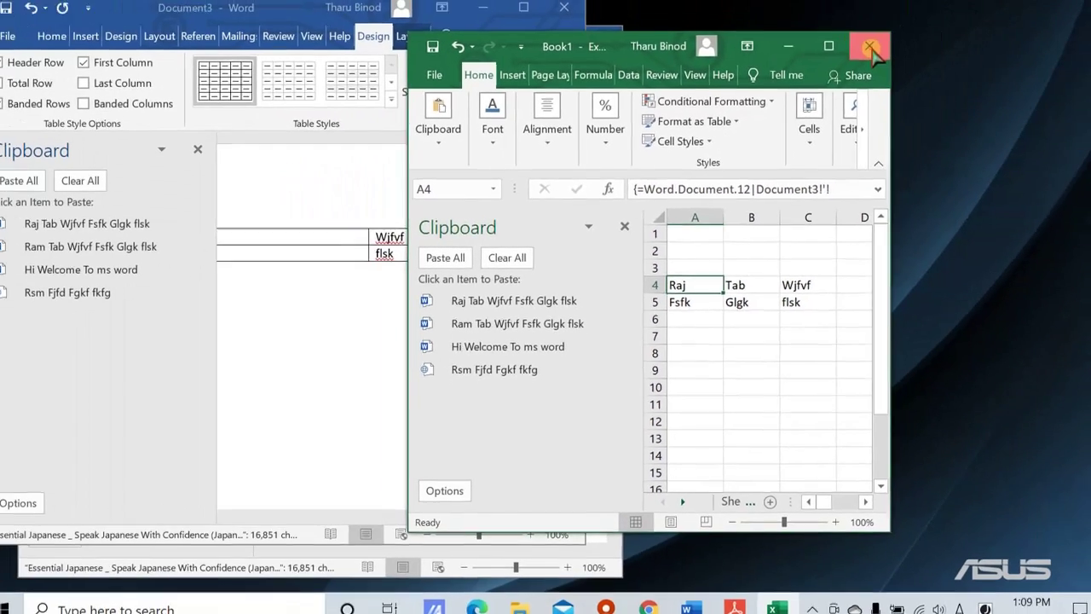
pyautogui.hotkey('alt', 'F4')
pyautogui.click(725, 383)
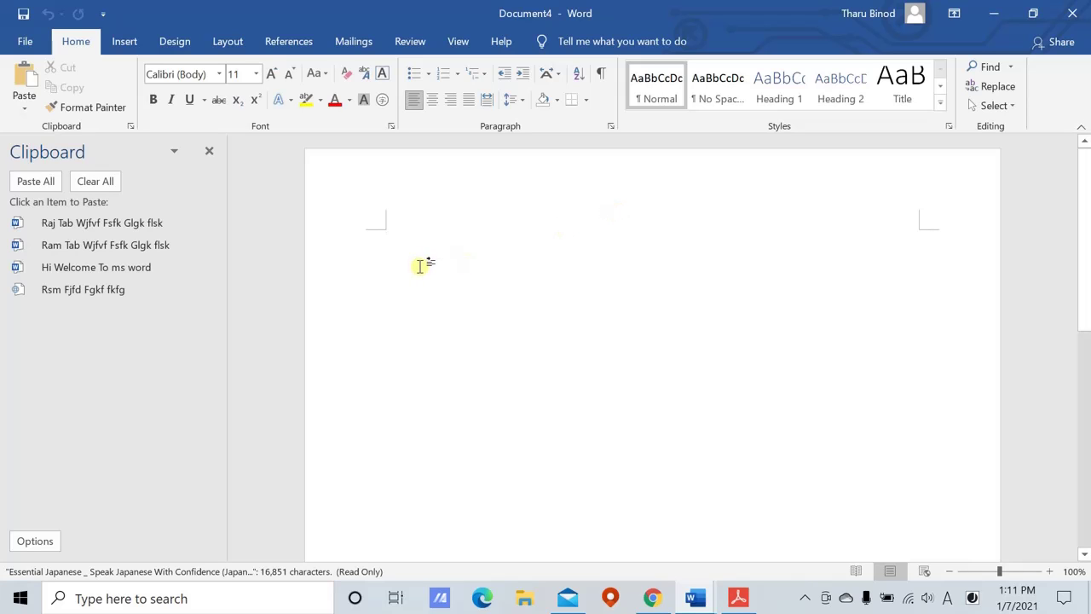
# - Replace the stray text with =rand() to generate five sample paragraphs
pyautogui.write('sacb')
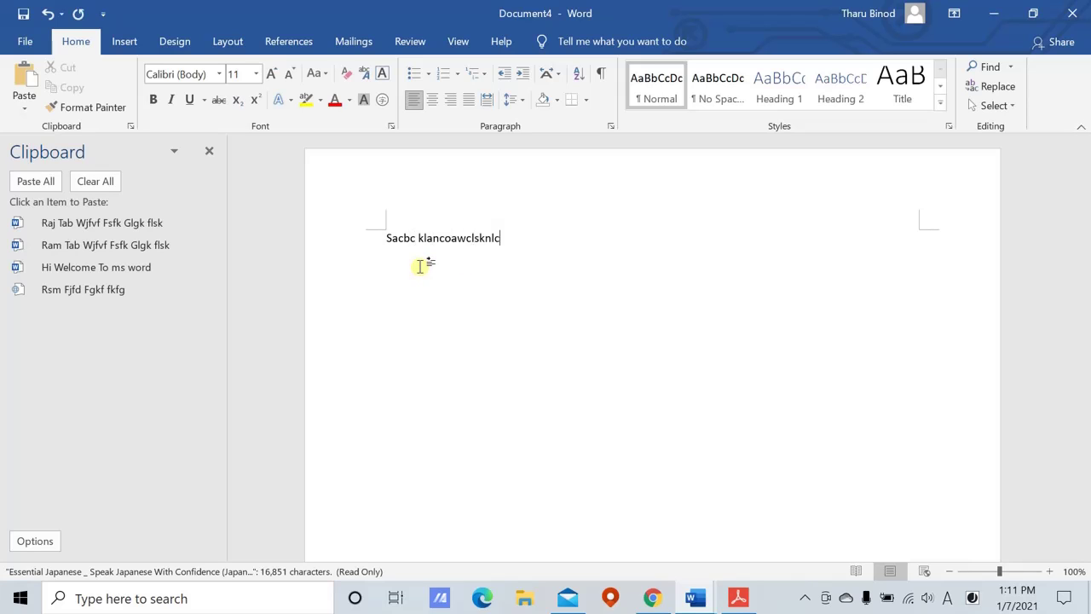
pyautogui.hotkey('ctrl', 'a')
pyautogui.write('=rand()')
pyautogui.press('Return')
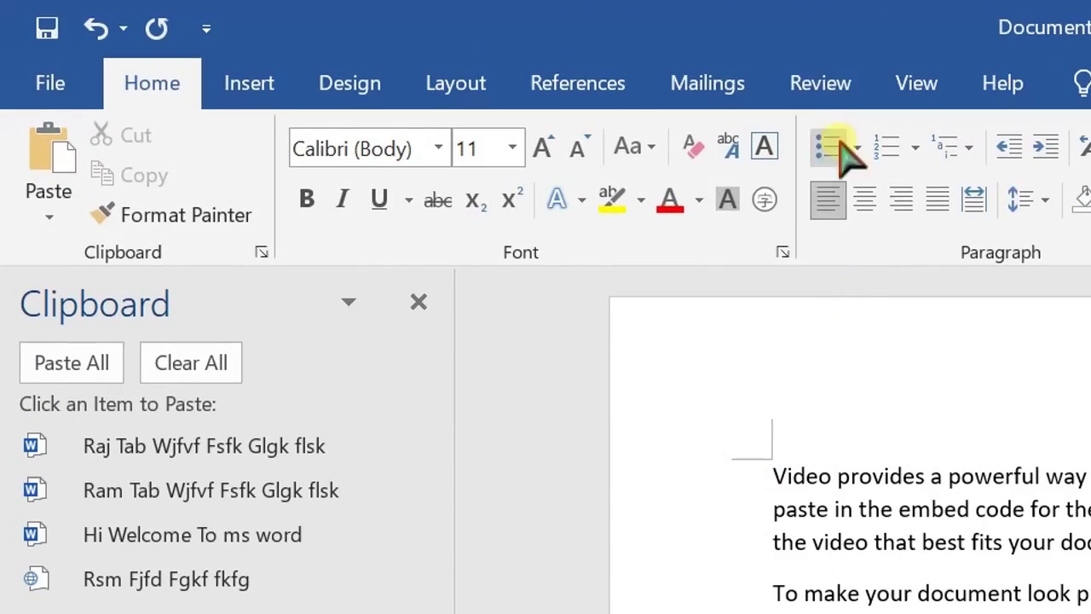
# - Look at the Review tab's translation options, then select the first paragraph and return to Review
pyautogui.click(417, 43)
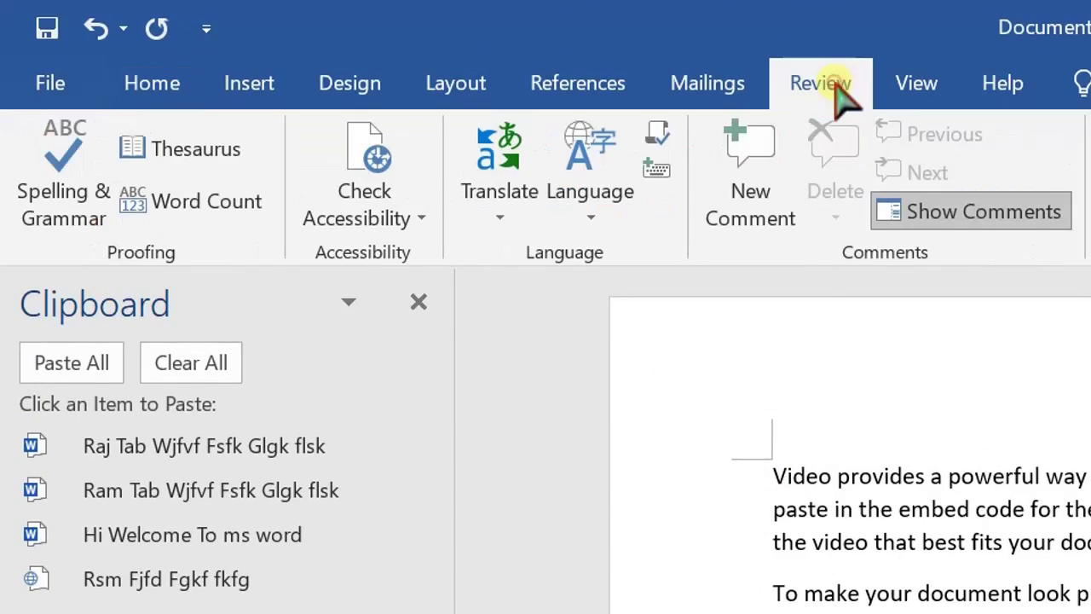
pyautogui.click(835, 85)
pyautogui.click(840, 86)
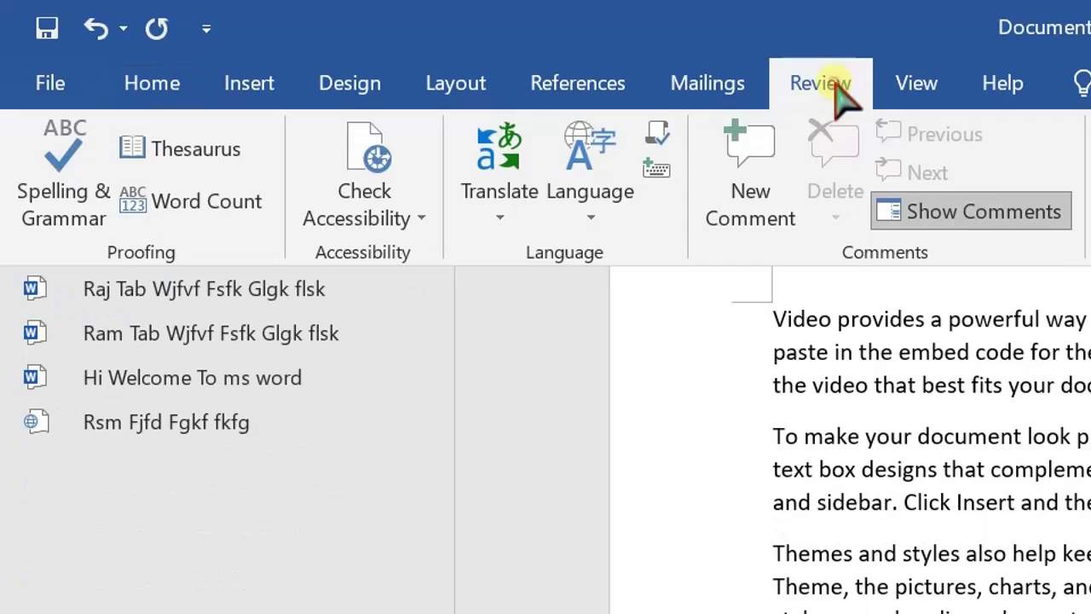
pyautogui.click(545, 192)
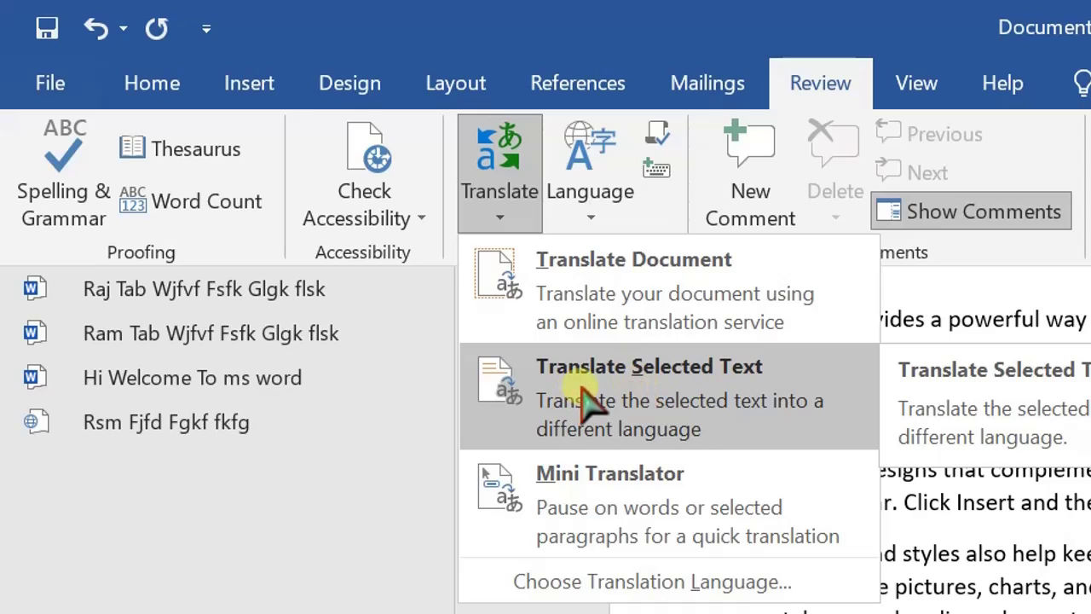
pyautogui.press('Escape')
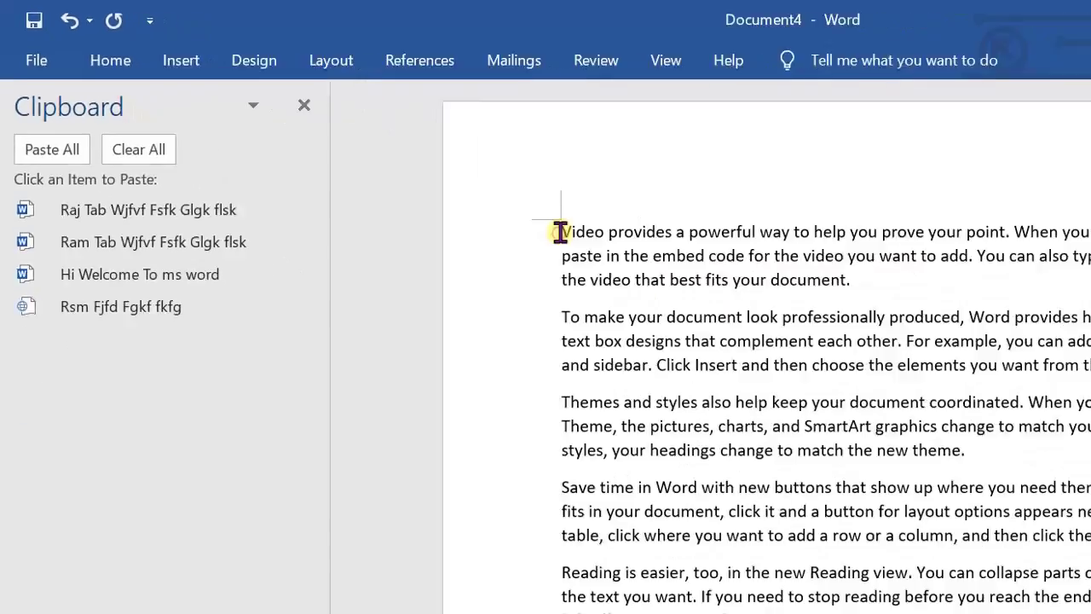
pyautogui.moveTo(449, 185); pyautogui.dragTo(738, 228)
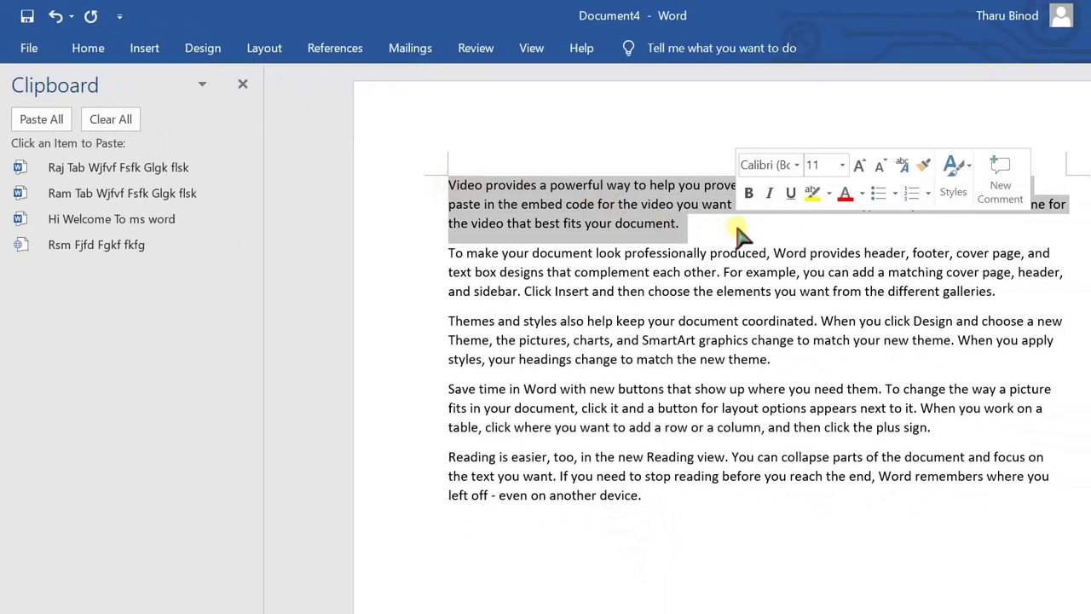
pyautogui.click(475, 50)
# - Translate the selected paragraph in the Research pane with Hindi as the target language
pyautogui.click(289, 101)
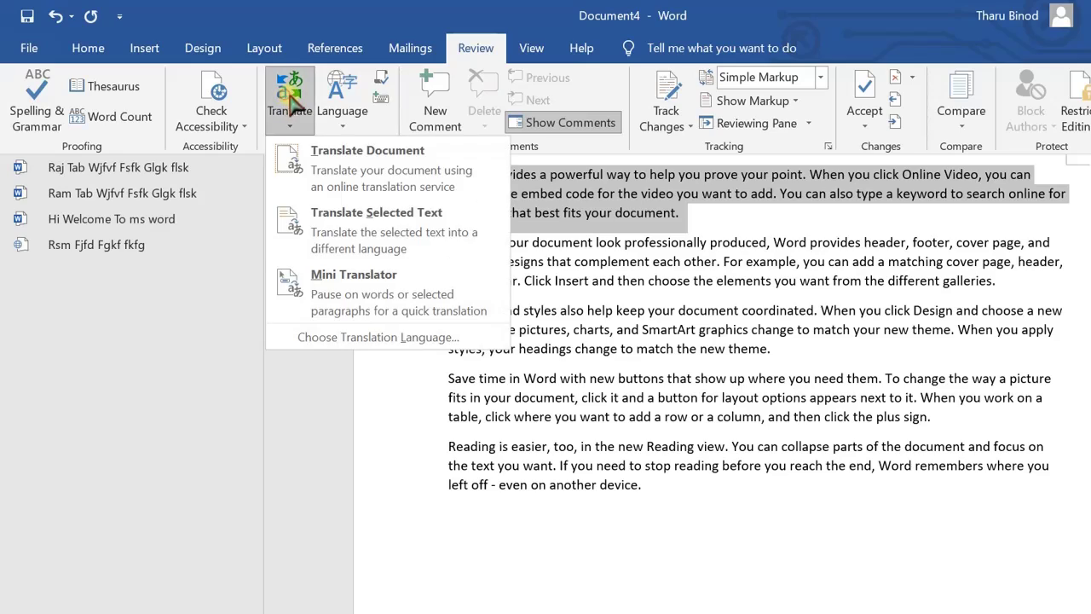
pyautogui.click(343, 228)
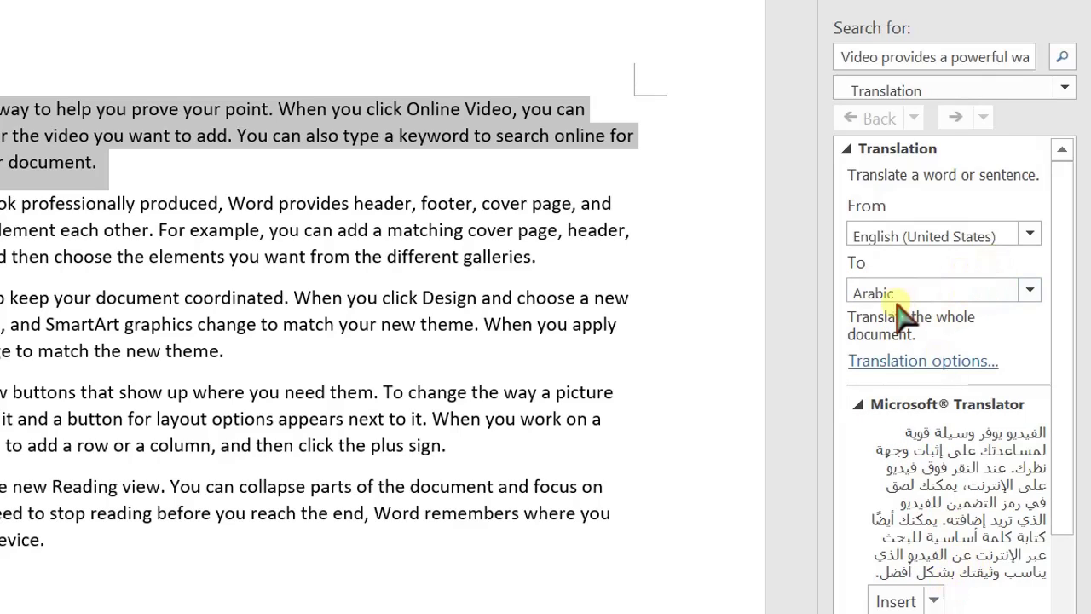
pyautogui.click(1030, 292)
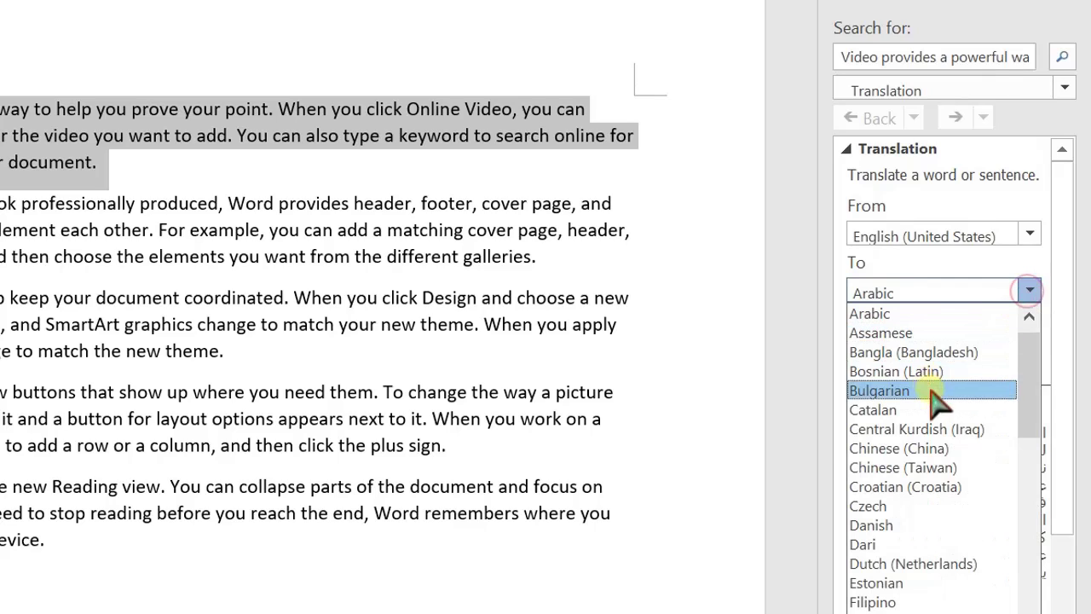
pyautogui.scroll(-5, 872, 400)
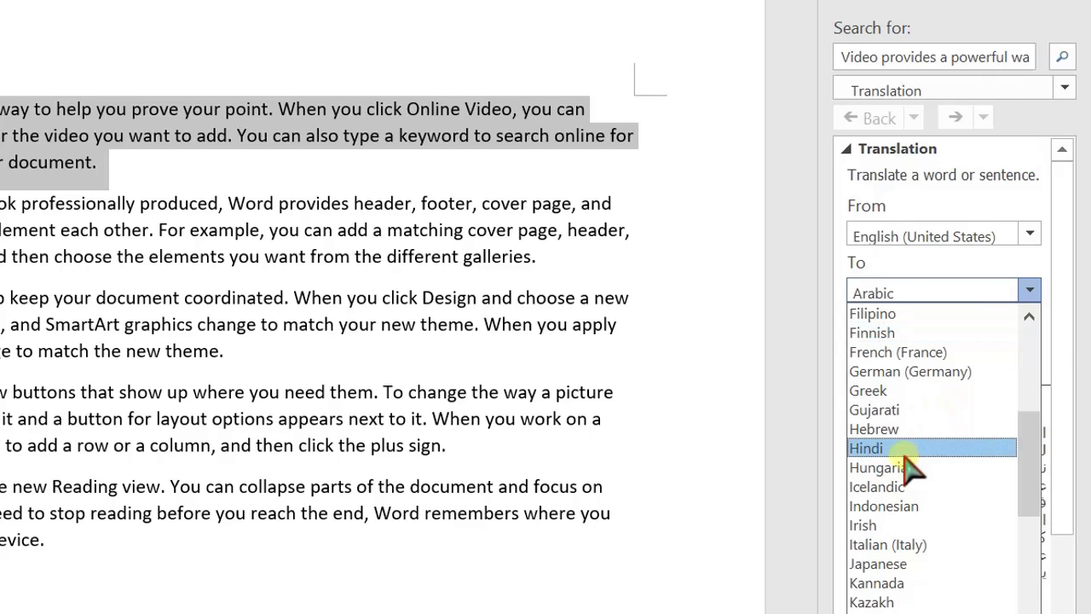
pyautogui.click(871, 448)
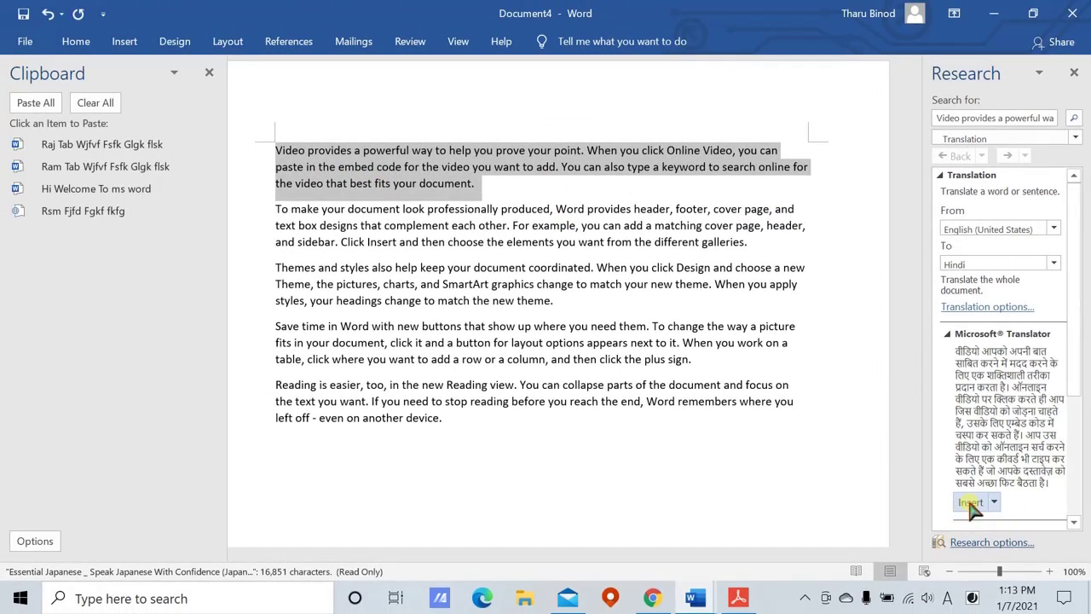
# - Insert the Hindi translation of the first paragraph, then the Korean translation after it
pyautogui.click(969, 502)
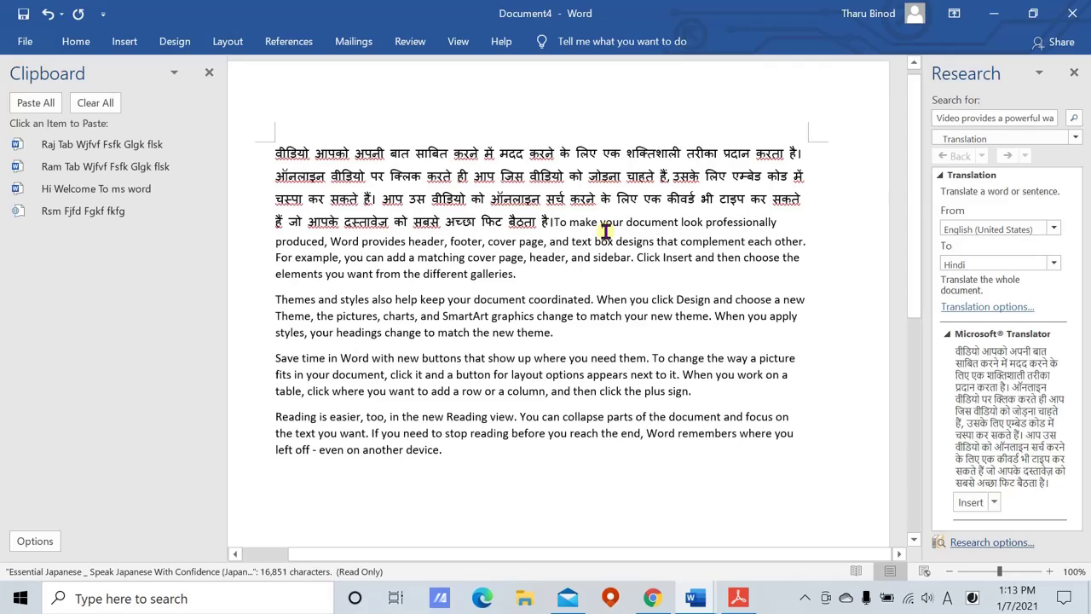
pyautogui.click(1054, 267)
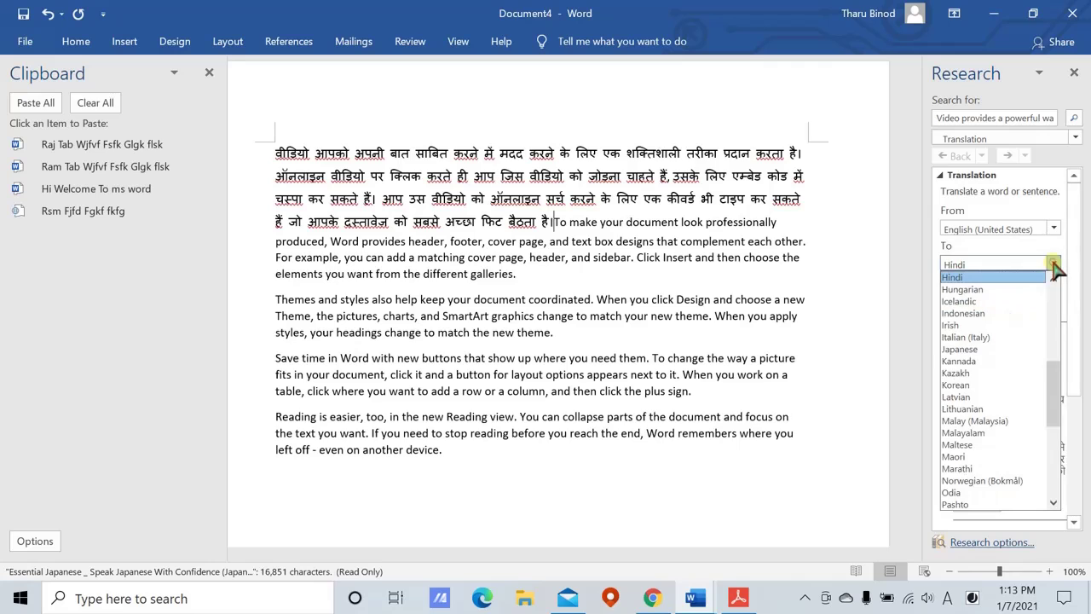
pyautogui.scroll(-6, 993, 384)
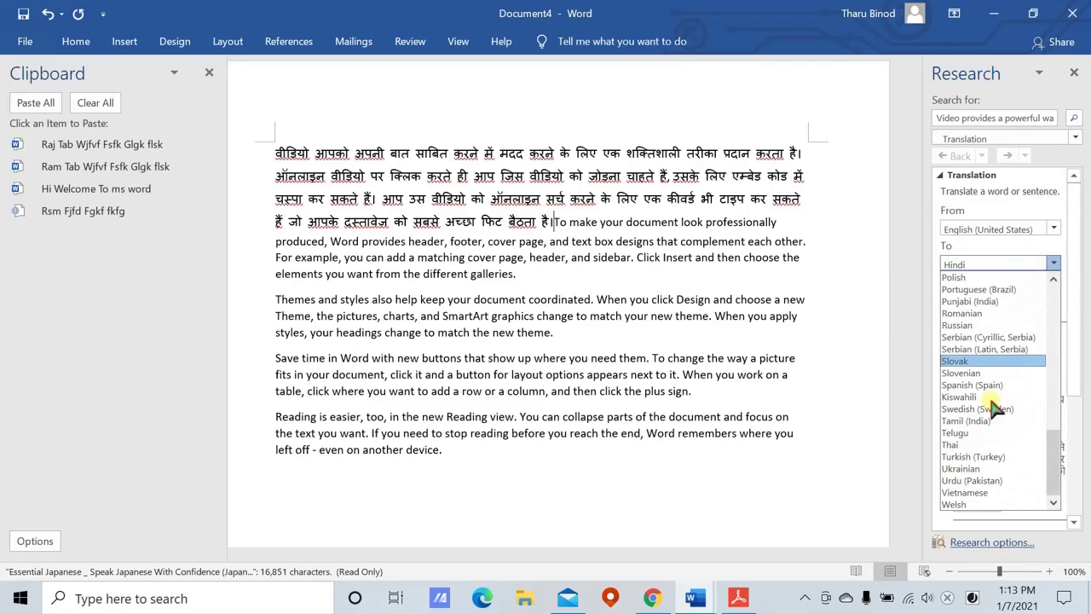
pyautogui.scroll(4, 989, 401)
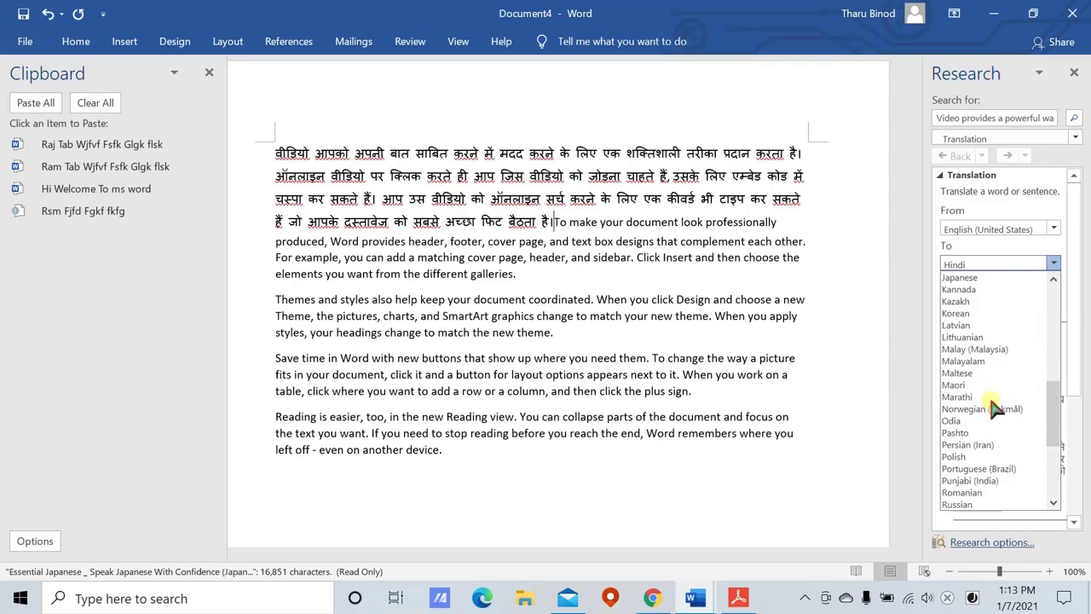
pyautogui.click(969, 314)
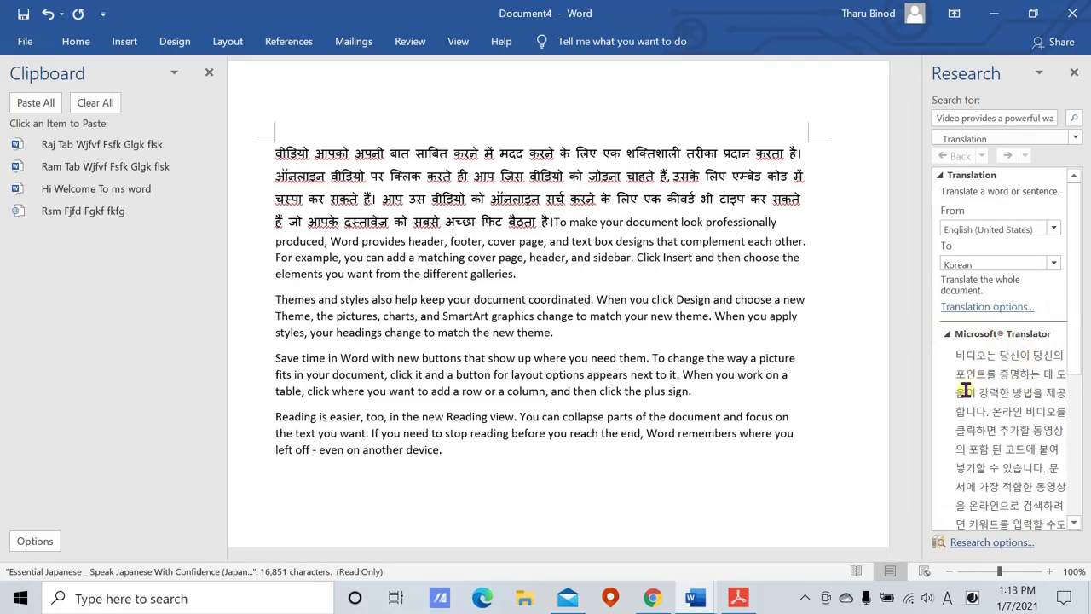
pyautogui.scroll(-3, 966, 390)
pyautogui.click(970, 441)
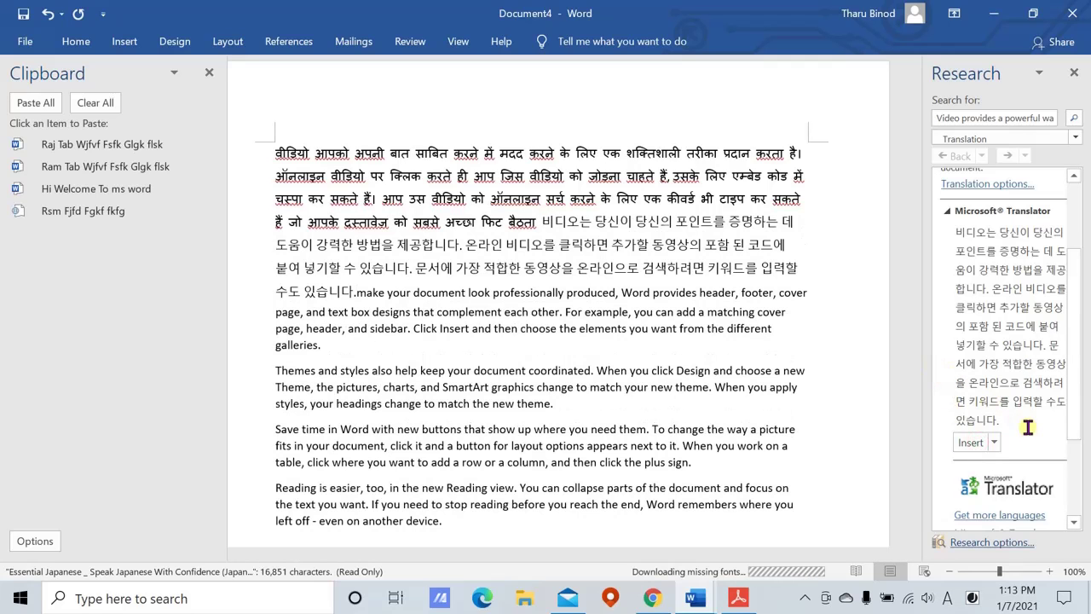